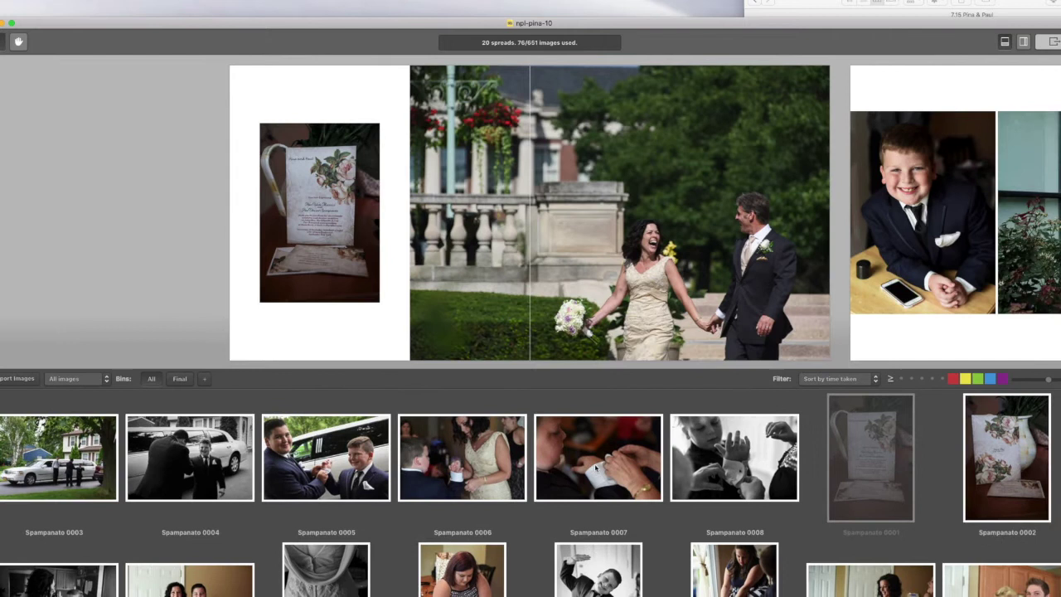
- Select the invitation photo on the first spread and show the album timeline below the spreads
right_click(325, 224)
left_click(410, 378)
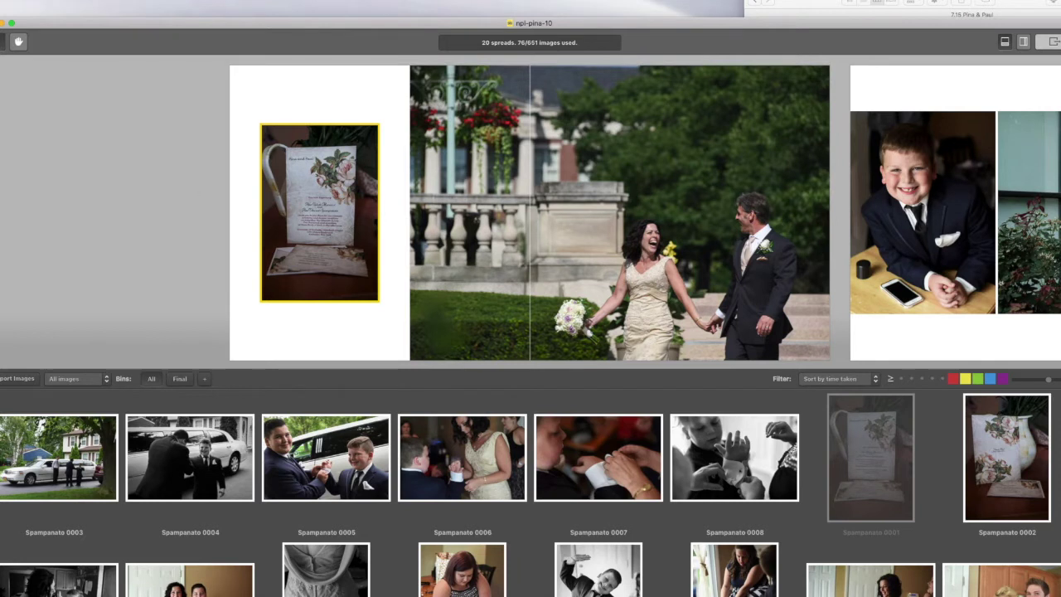
left_click(154, 0)
left_click(148, 5)
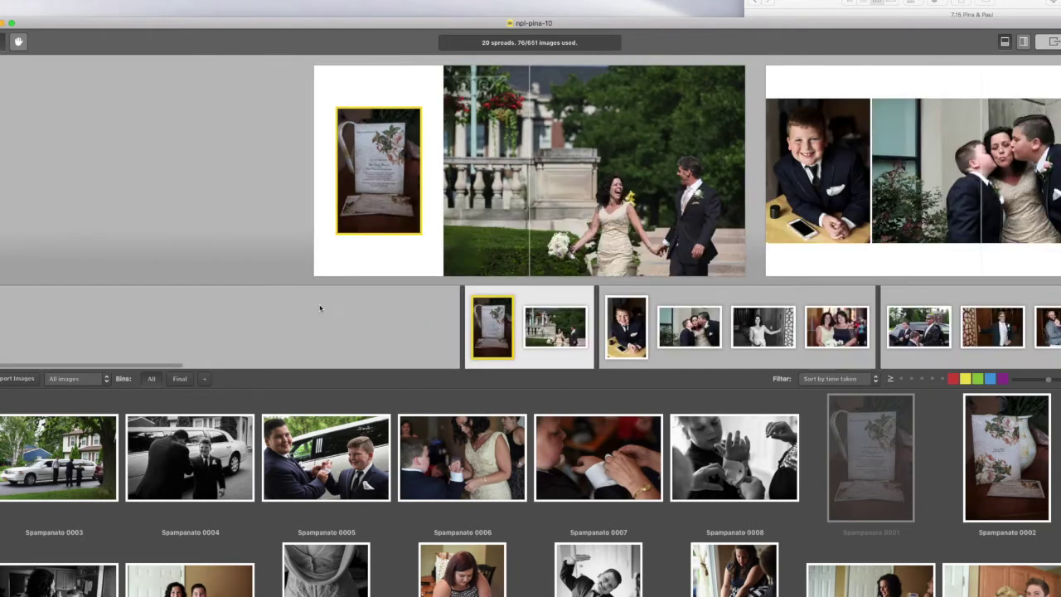
- Select all photos placed in the album and hide the image library so the spreads fill the workspace
left_click(546, 331)
key("super+a")
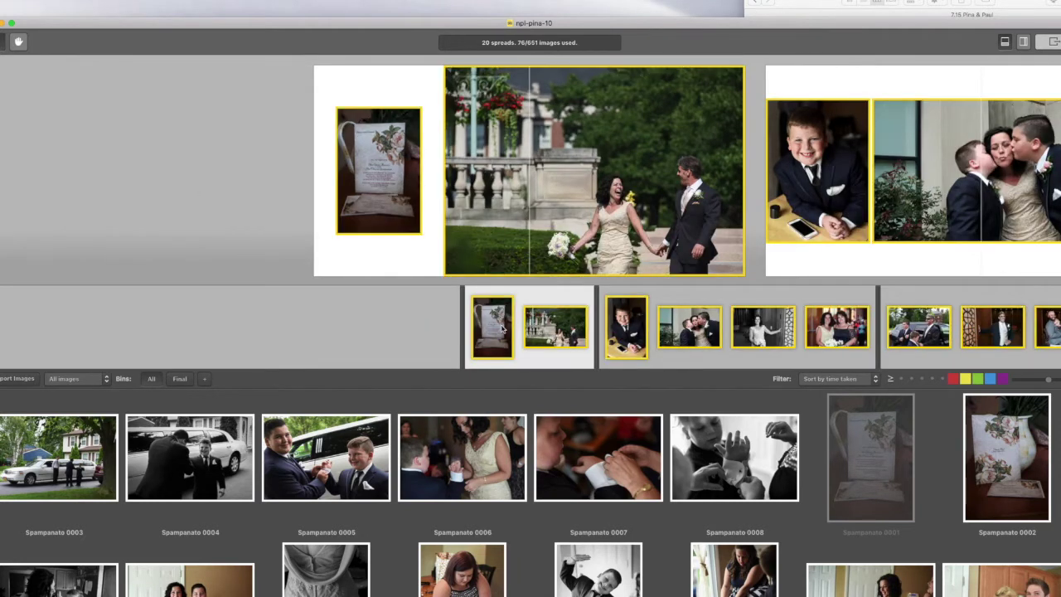
right_click(547, 328)
left_click(600, 469)
left_click(135, 0)
left_click(157, 0)
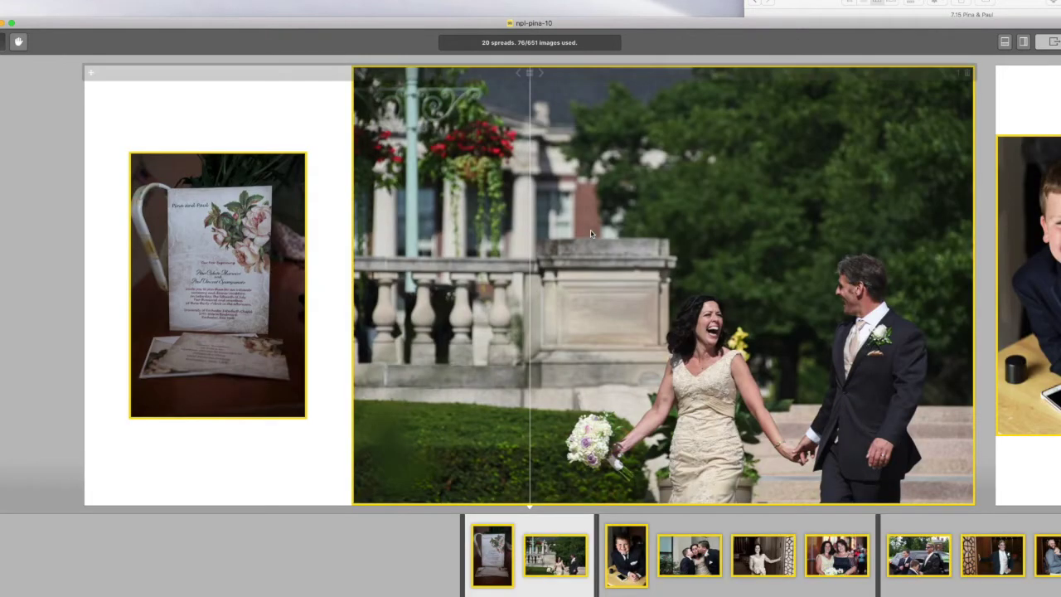
- Apply to spread 2 the four-photo template with the cheek-kiss photo large at the start and two stacked photos at the end
scroll(593, 244, "right", 10)
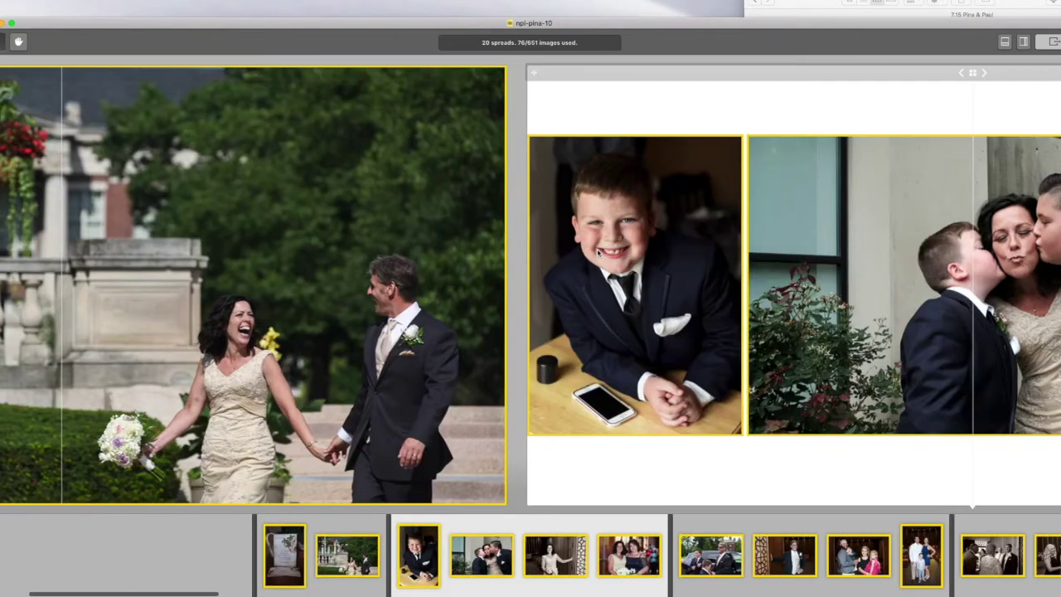
scroll(598, 253, "right", 5)
left_click(487, 73)
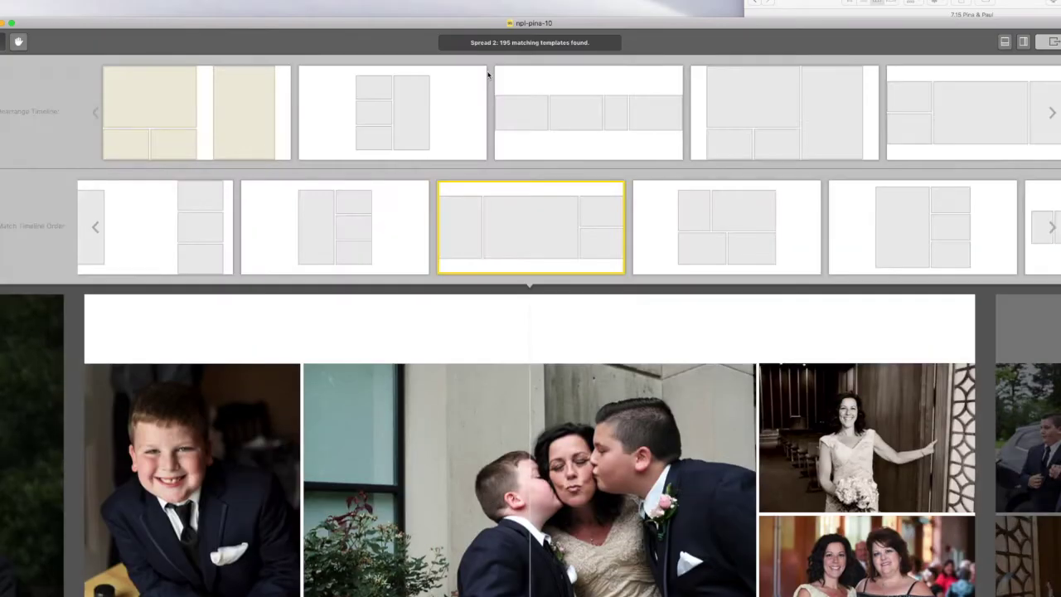
left_click(776, 109)
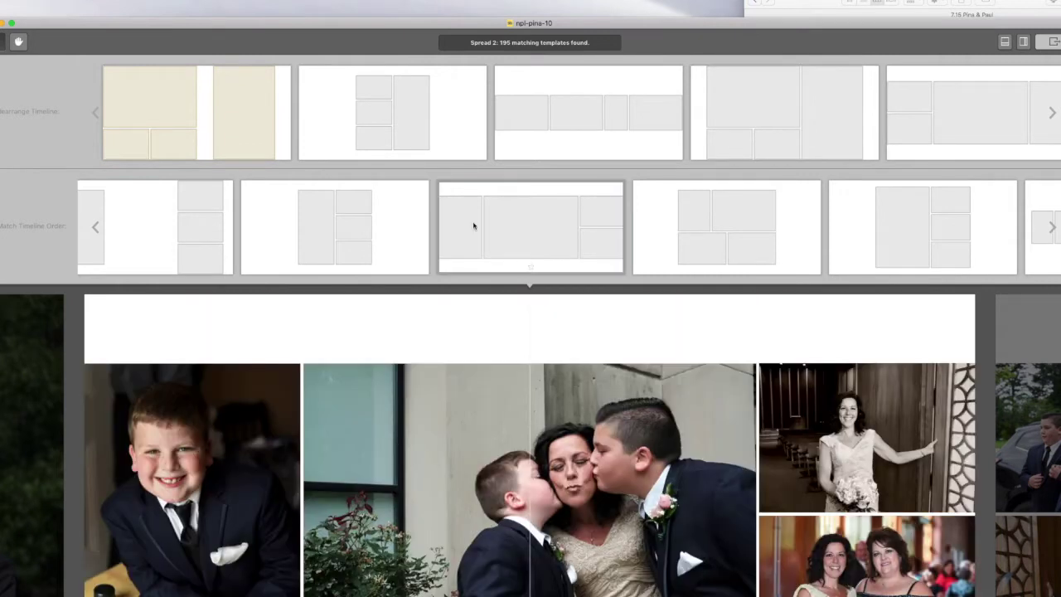
scroll(543, 231, "right", 1)
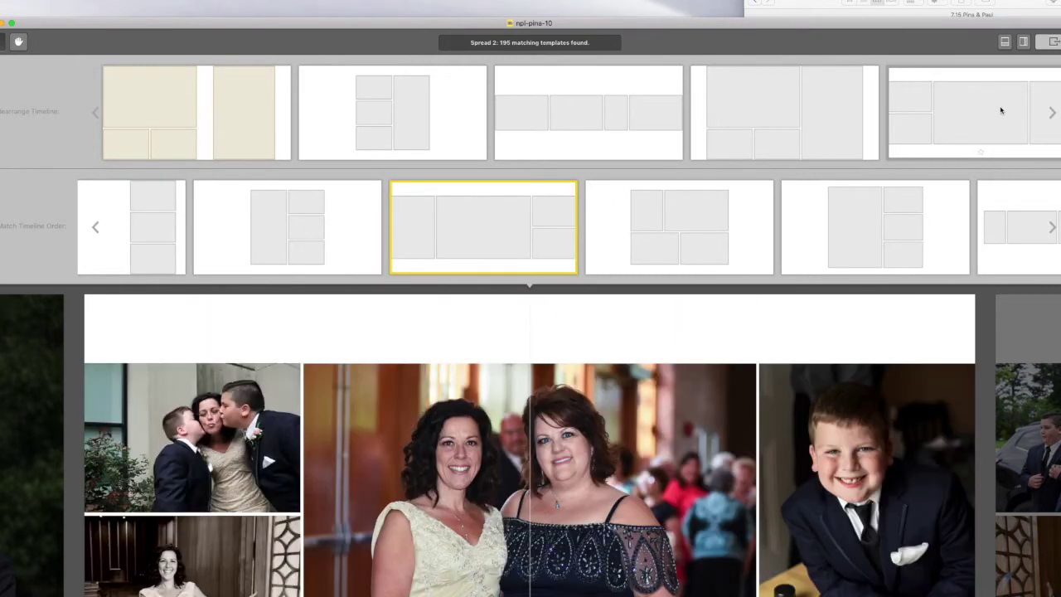
scroll(1001, 110, "right", 5)
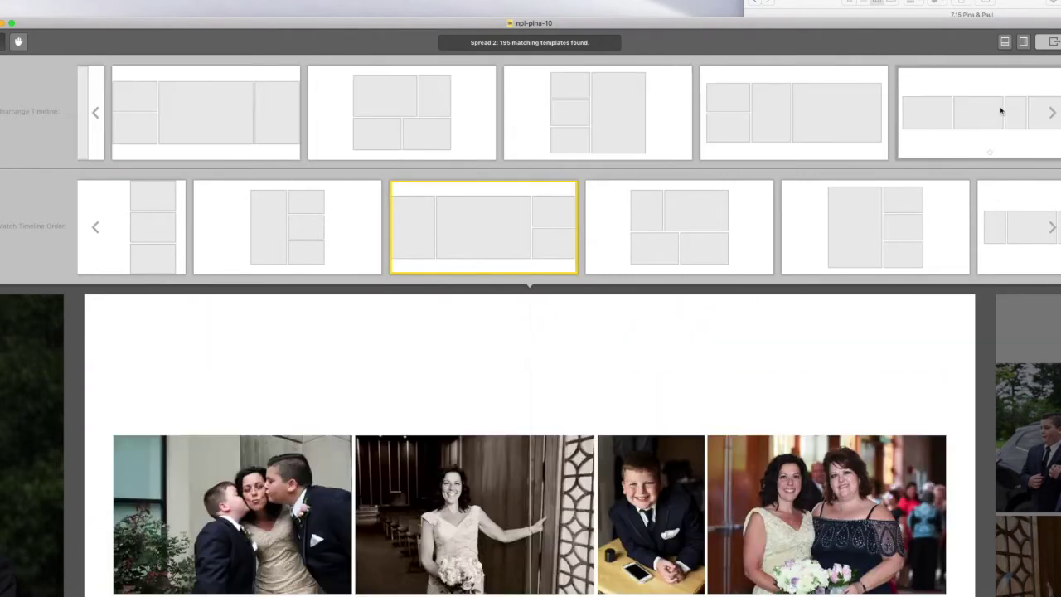
scroll(1000, 110, "right", 4)
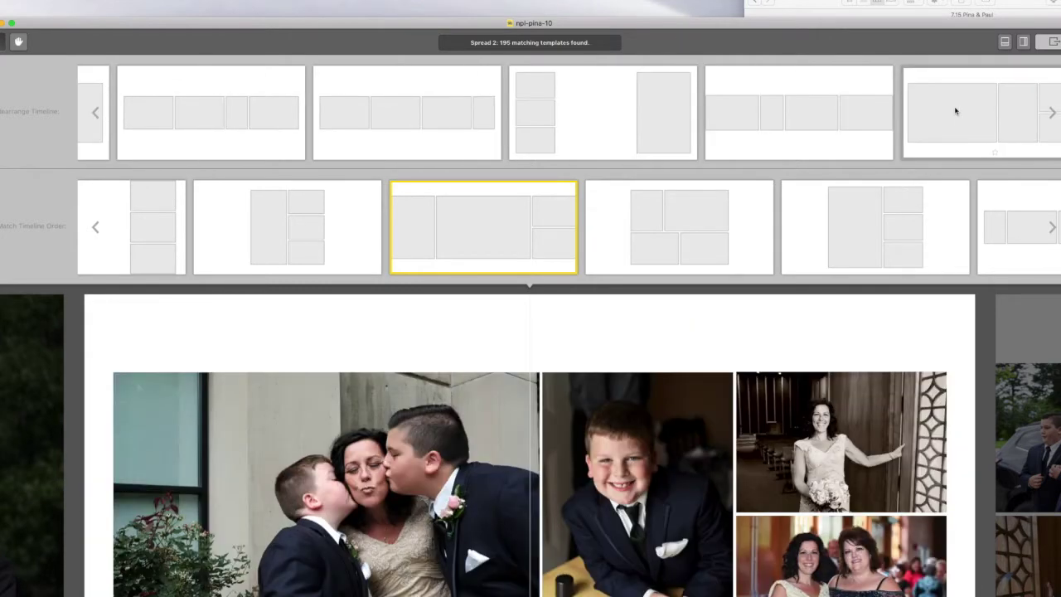
left_click(953, 111)
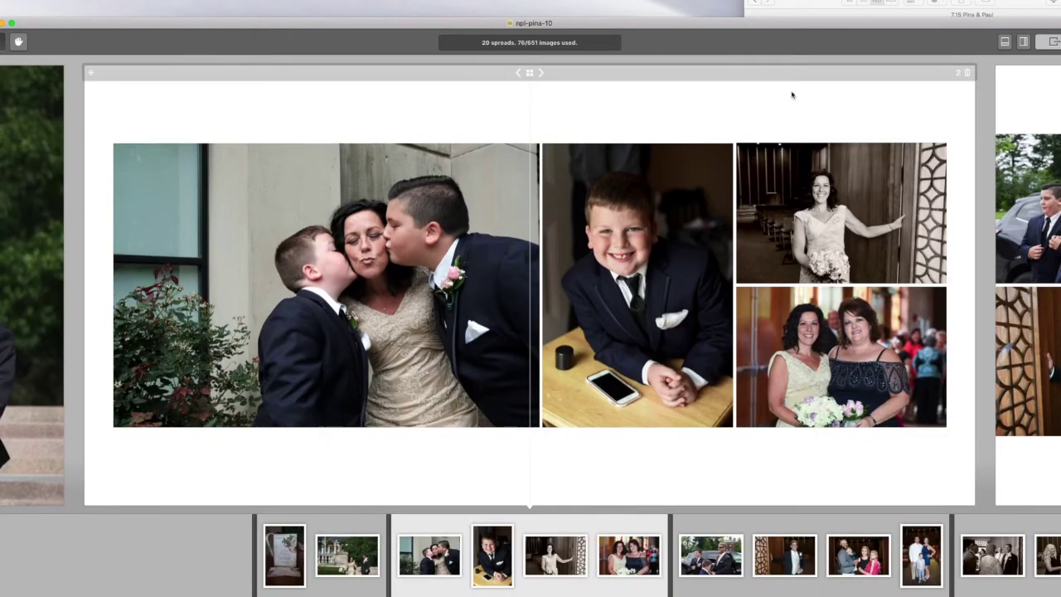
- Apply the template with the boy's portrait first on spread 2 and swap the bride-by-the-door photo into the large centre frame
left_click(531, 77)
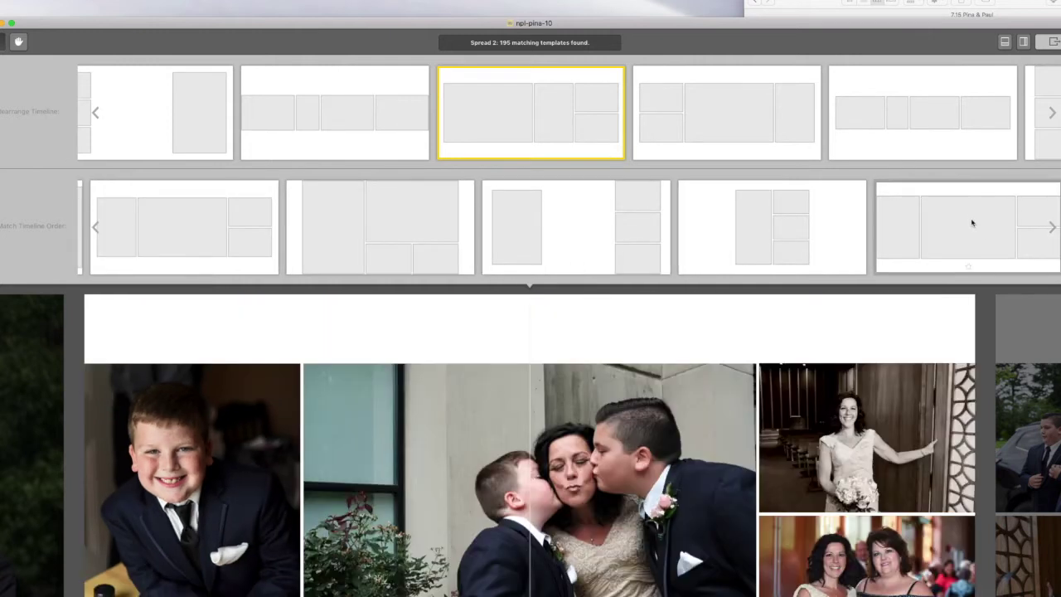
left_click(972, 220)
left_click_drag(877, 220, 652, 219)
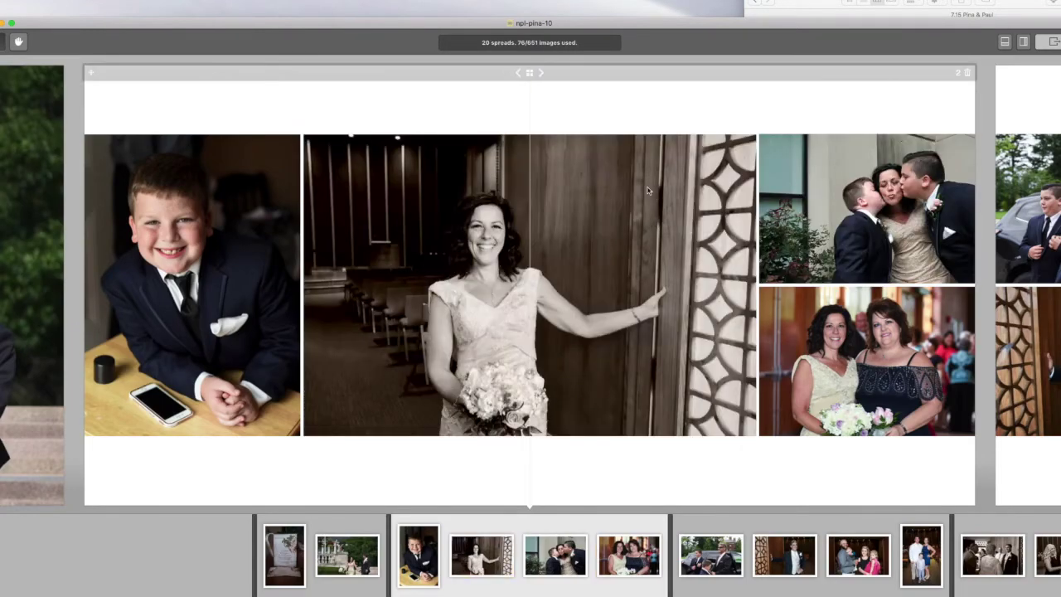
- Compare alternative templates for spread 2 and apply the one with the boy large on the left page and three photos on the right
left_click(528, 72)
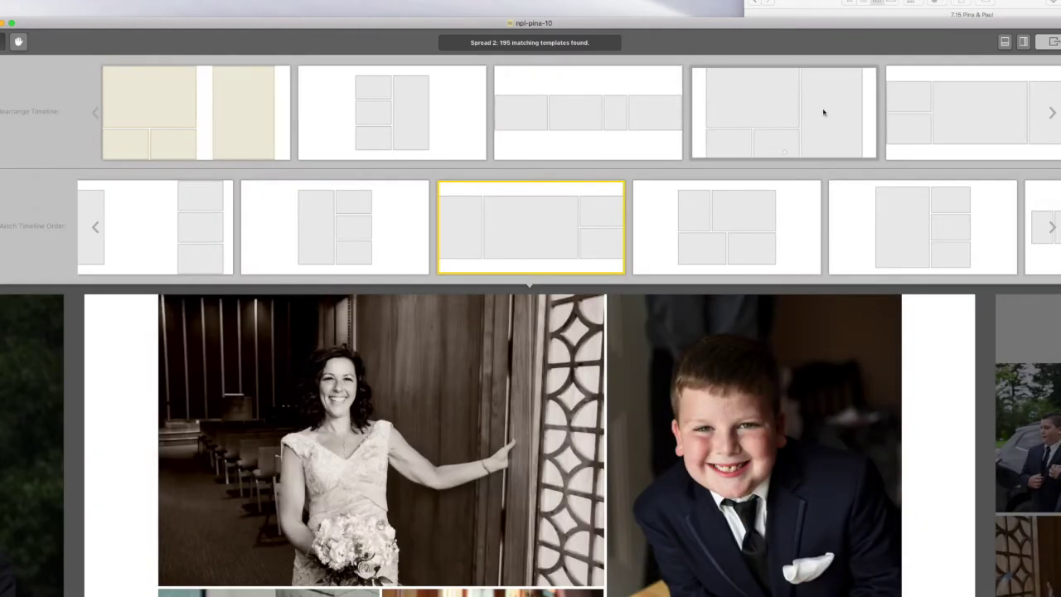
scroll(823, 112, "right", 2)
scroll(915, 110, "right", 8)
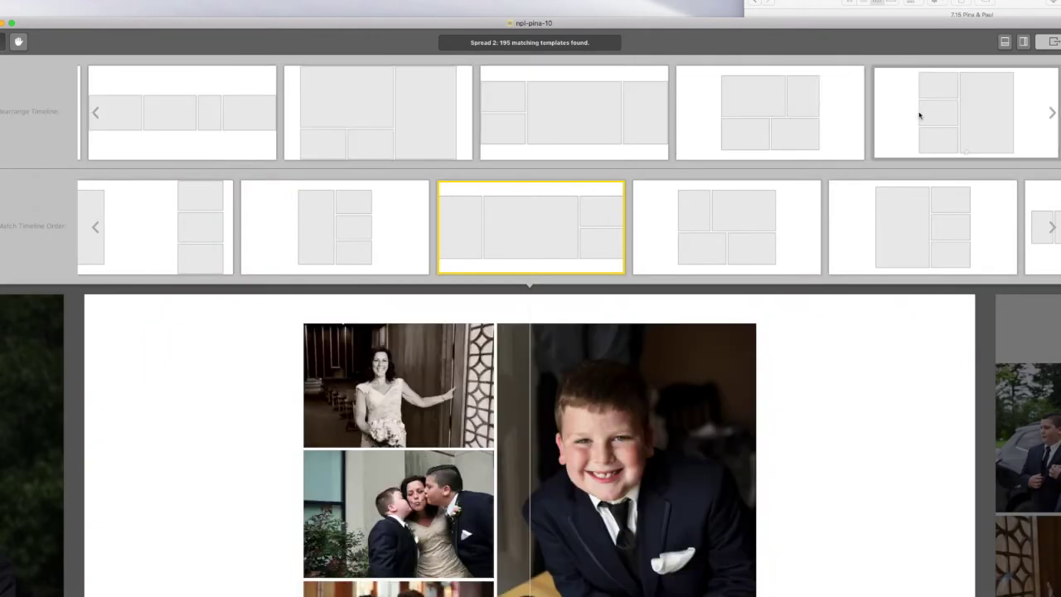
scroll(919, 115, "right", 6)
scroll(1051, 228, "right", 3)
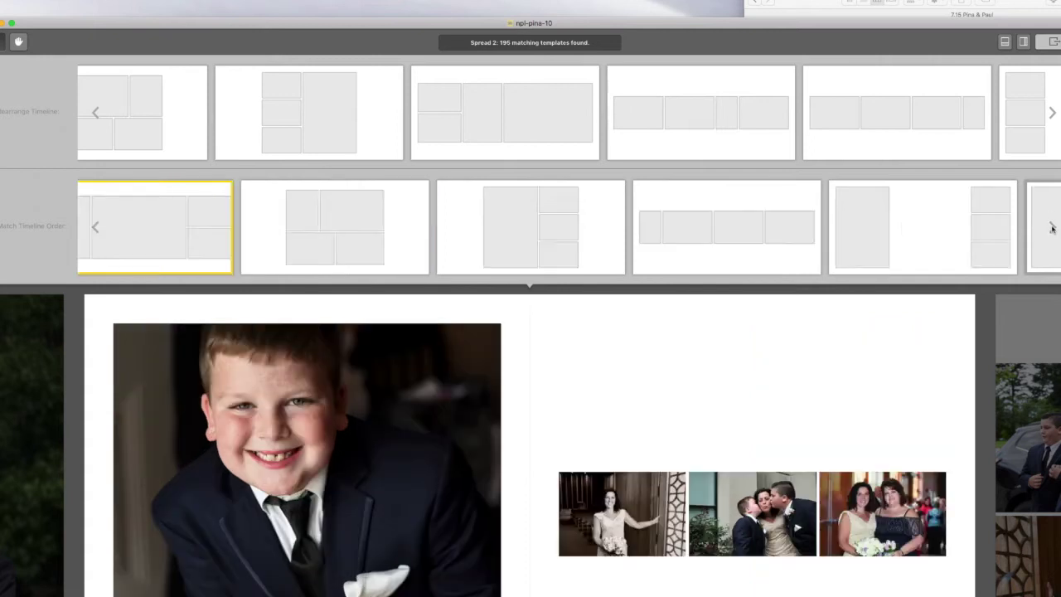
left_click(1053, 228)
left_click(1053, 229)
left_click(1053, 228)
left_click(1053, 228)
left_click(1052, 229)
left_click(1053, 228)
left_click(1053, 229)
left_click(1053, 229)
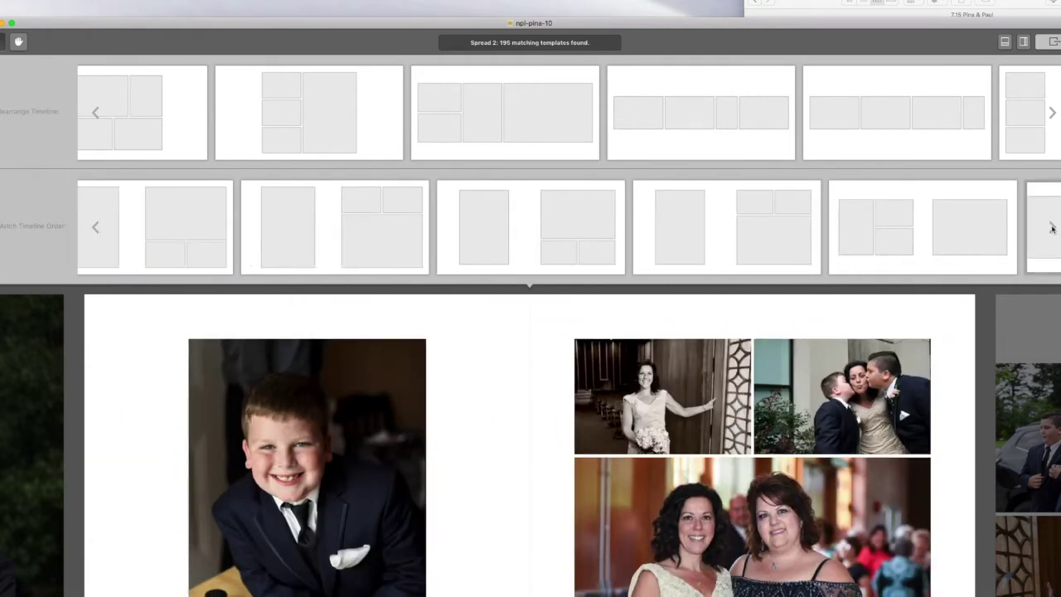
scroll(1052, 228, "right", 1)
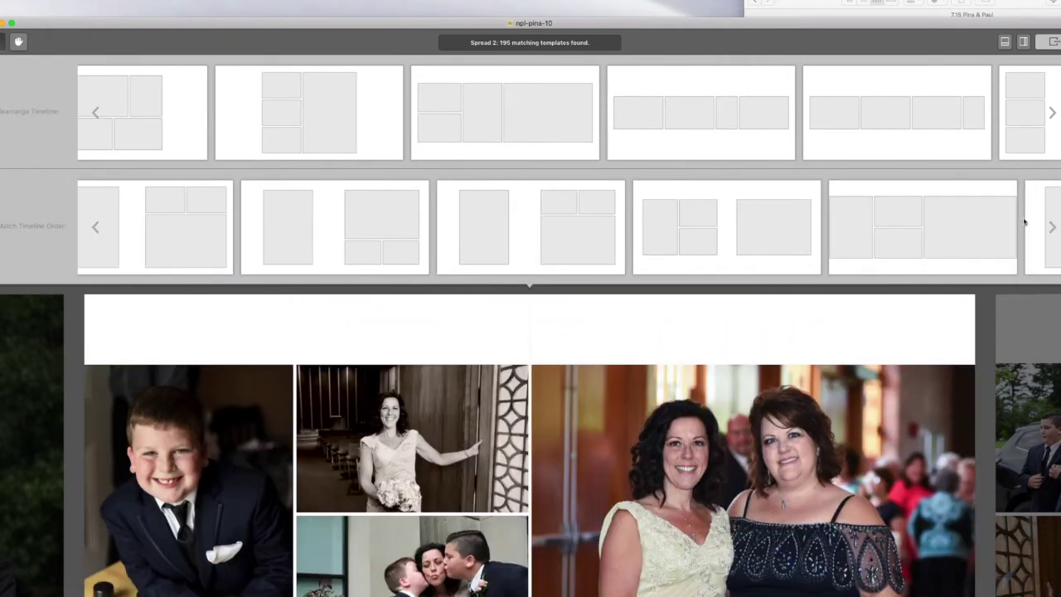
scroll(998, 220, "right", 3)
left_click(867, 220)
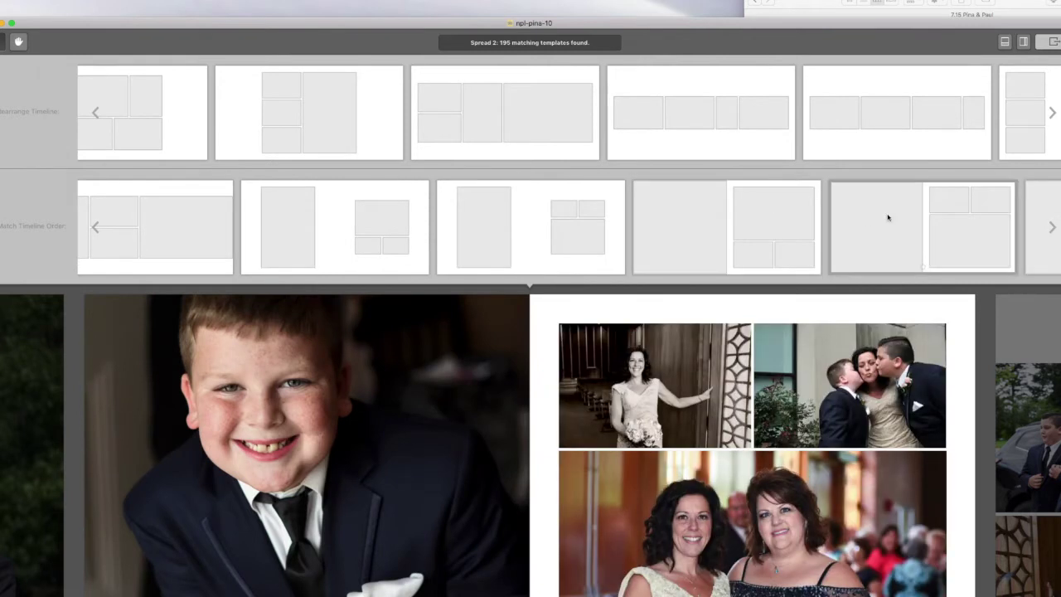
left_click(166, 209)
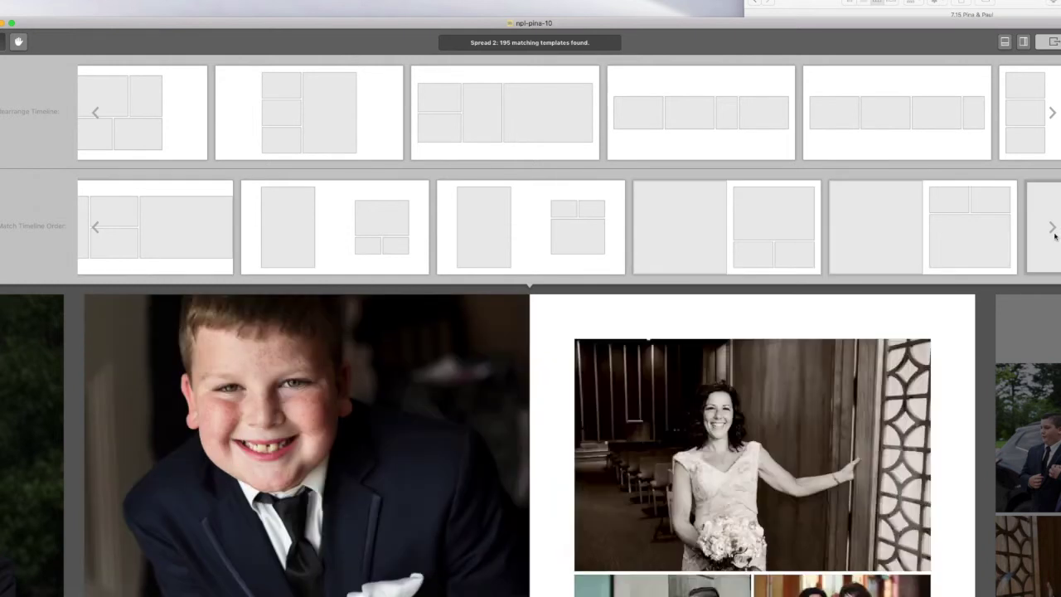
left_click(1053, 229)
left_click(1053, 230)
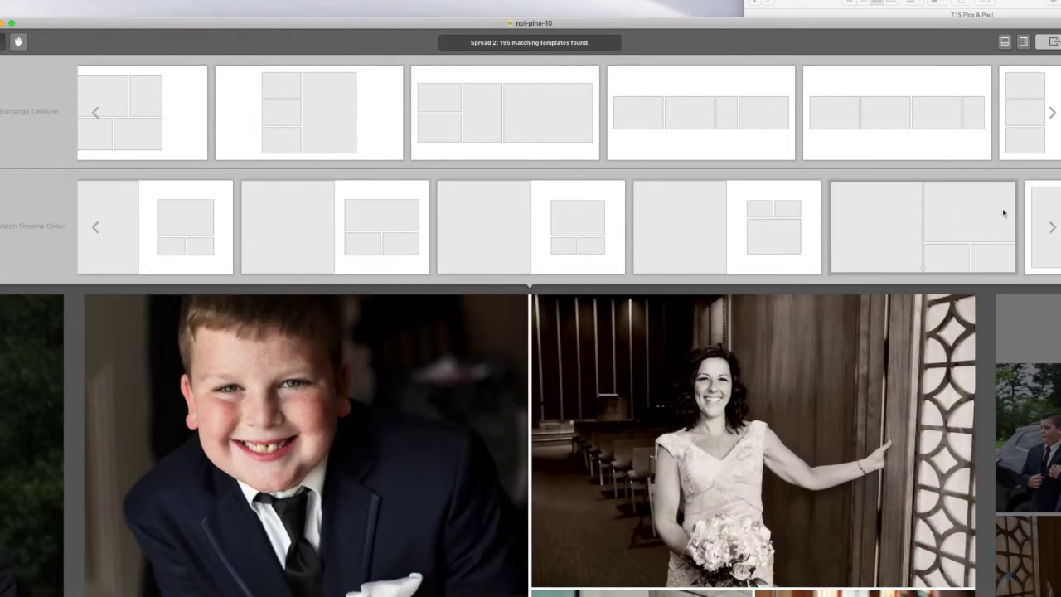
left_click(540, 101)
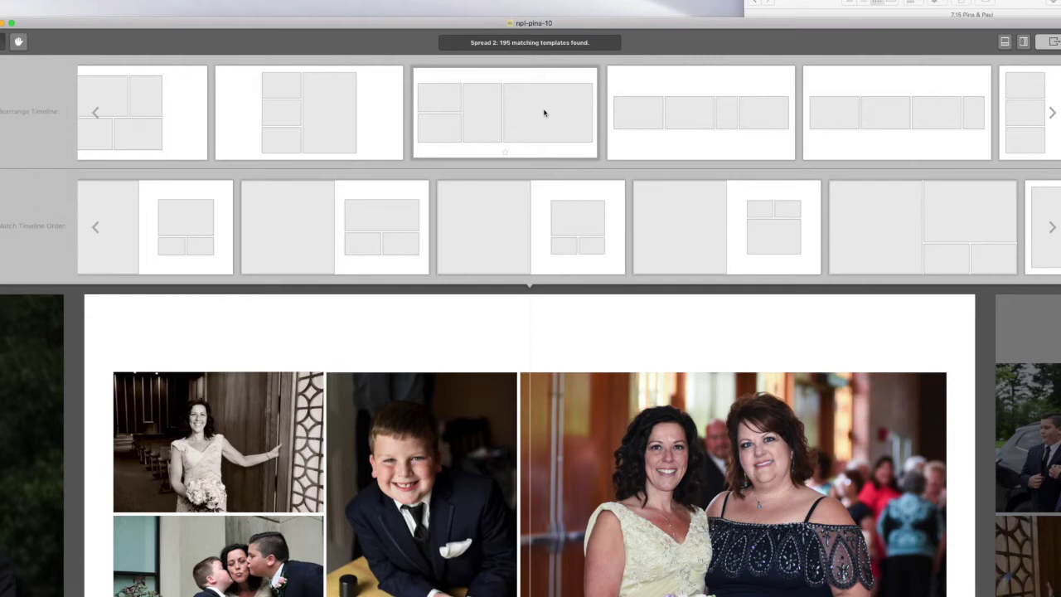
left_click(670, 210)
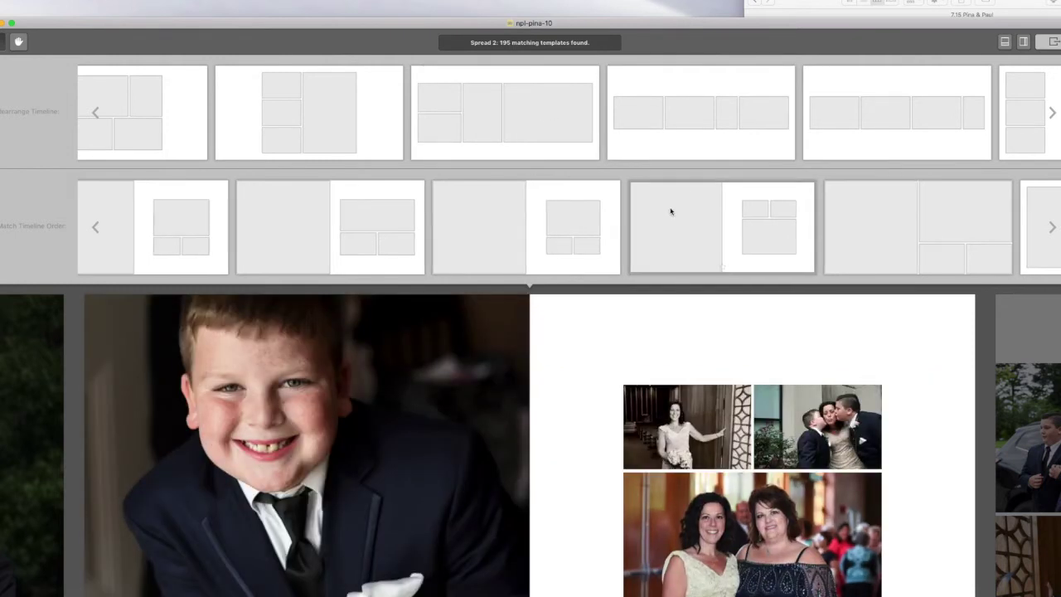
left_click(672, 213)
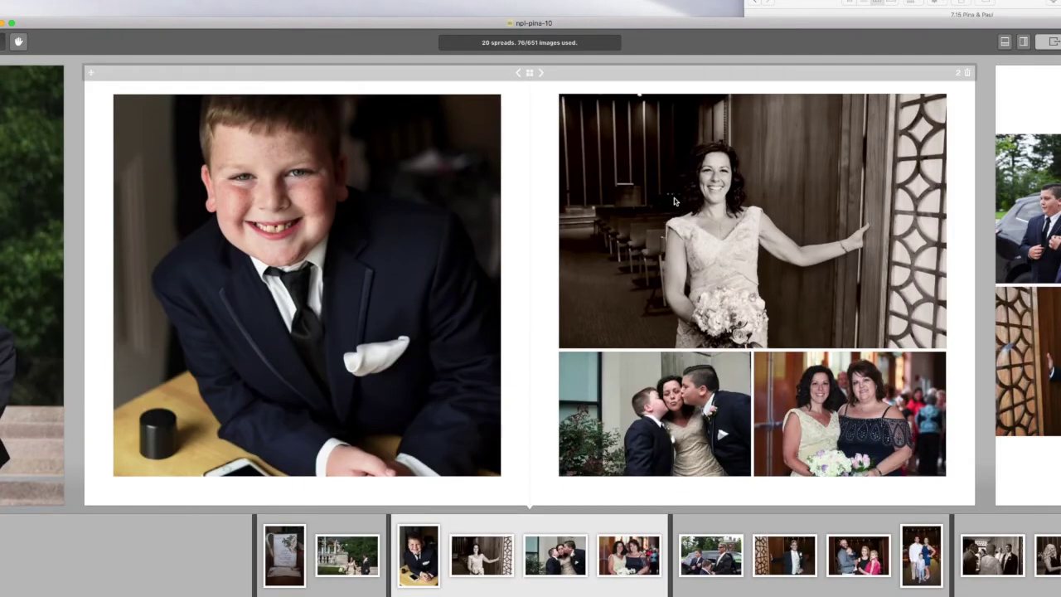
- Apply to spread 2 the full-height template with the bride above two small photos and the boy's portrait as a tall frame beside them
left_click(529, 73)
left_click(849, 141)
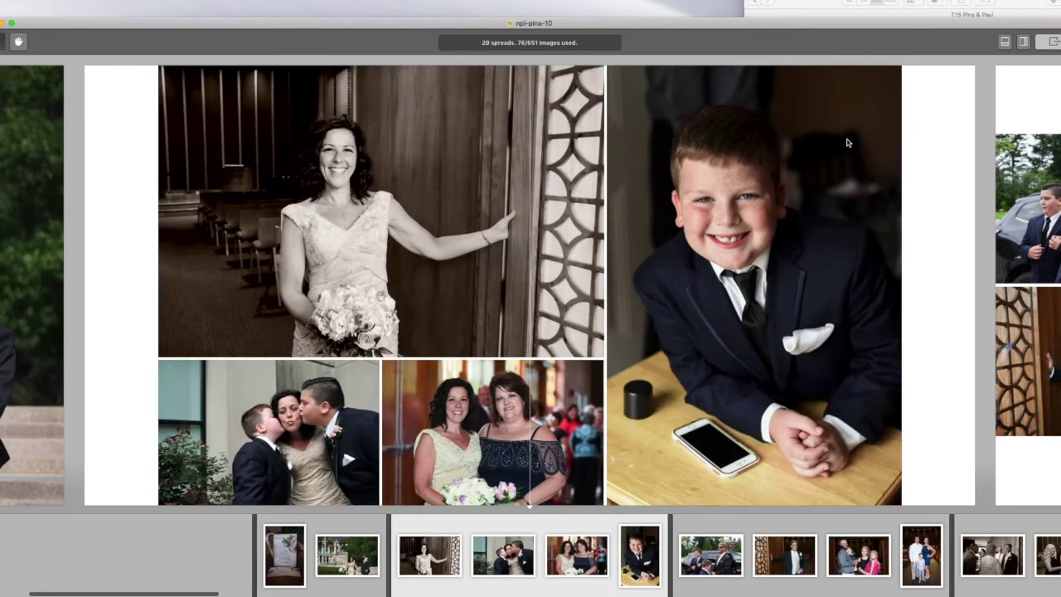
- Show the image details for the cheek-kiss photo on spread 2, then enlarge and reposition it inside its frame
left_click(319, 419)
left_click(141, 0)
left_click(157, 0)
left_click(141, 0)
left_click(157, 0)
left_click(141, 0)
left_click(140, 1)
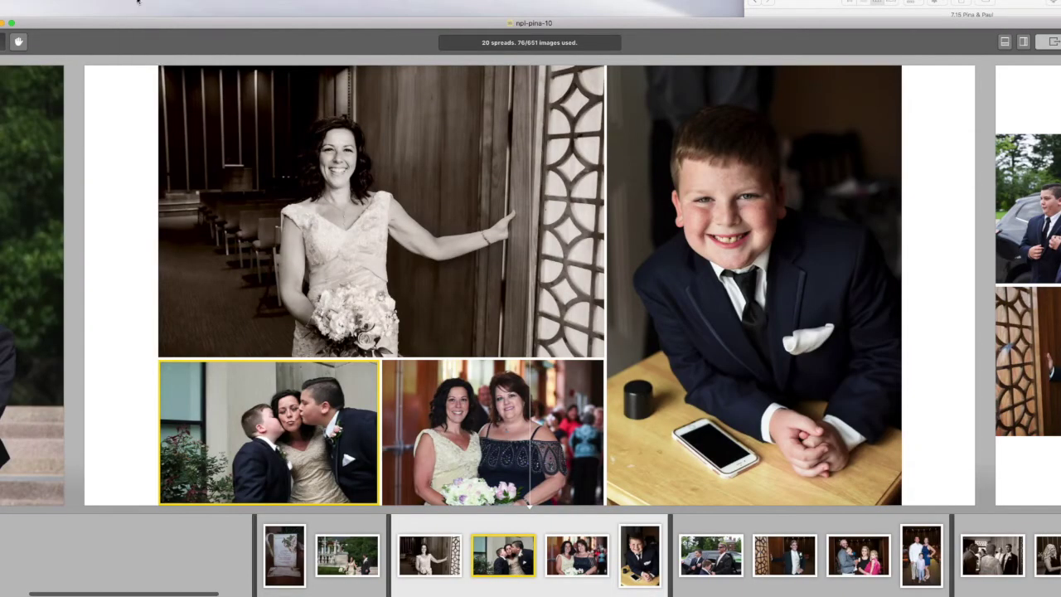
left_click_drag(961, 224, 970, 225)
left_click_drag(968, 187, 964, 225)
- Reframe the photo of the two women at about 108% scale and shift the boy's portrait slightly inside its frame
left_click(411, 390)
left_click_drag(991, 166, 981, 185)
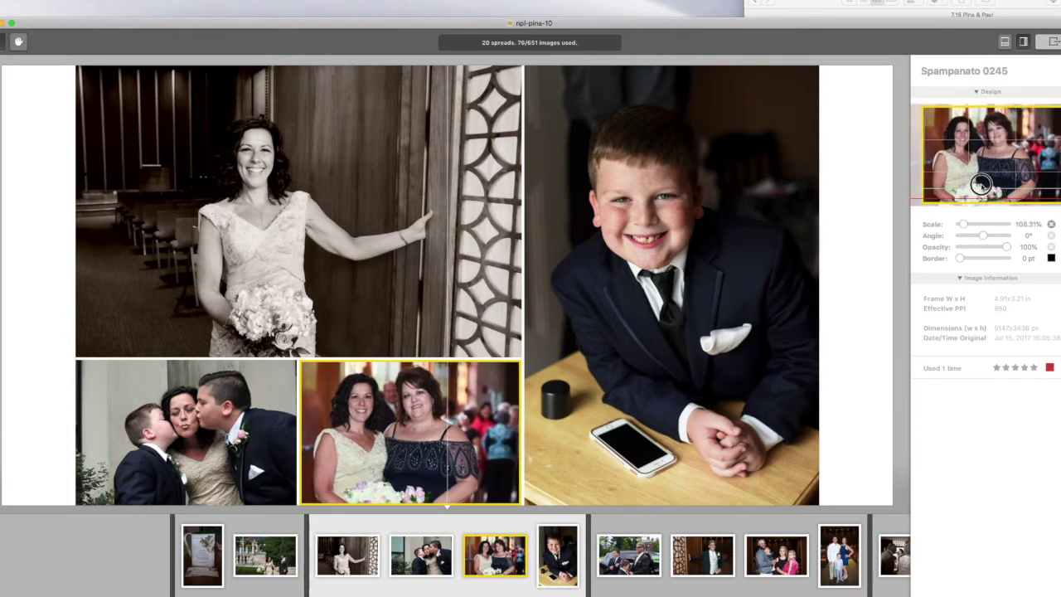
left_click(423, 140)
left_click(975, 156)
left_click(693, 199)
left_click_drag(972, 240, 1001, 243)
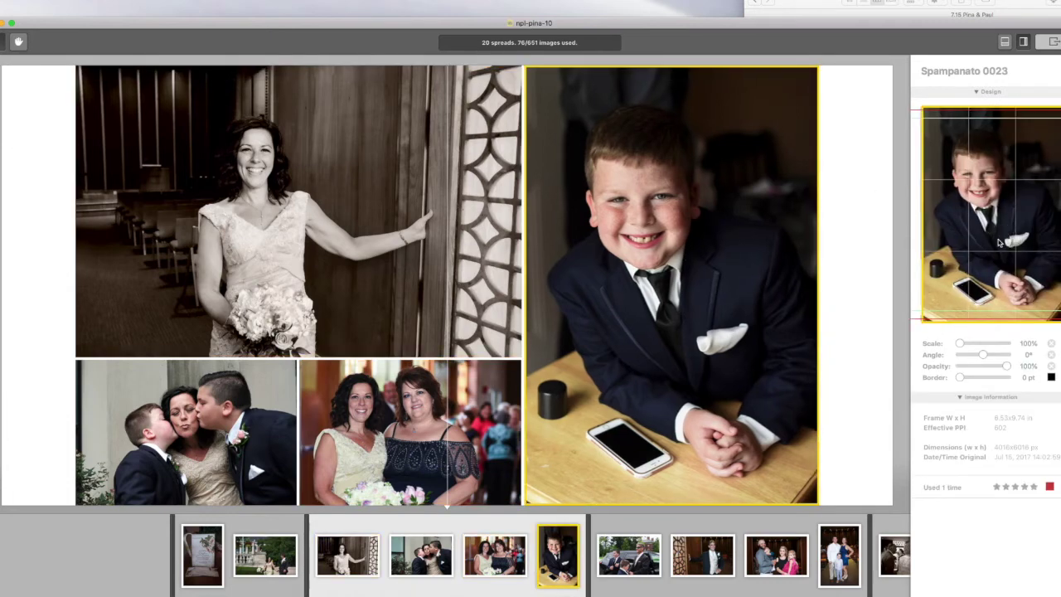
- Apply to spread 5 the template with two stacked photos on the left page and the bride with the boys filling the right page
scroll(644, 296, "right", 10)
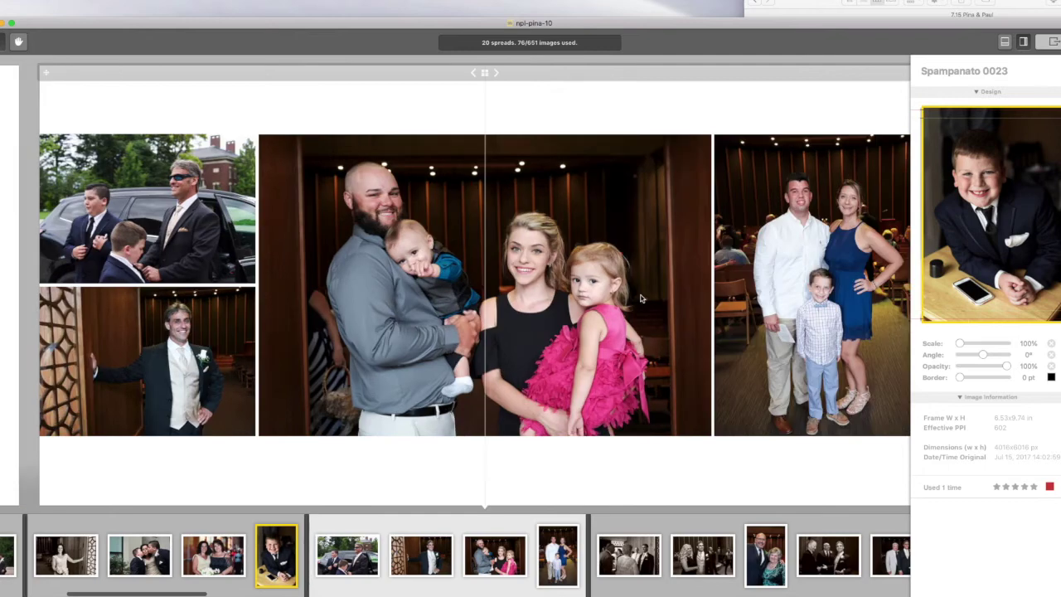
scroll(641, 297, "right", 10)
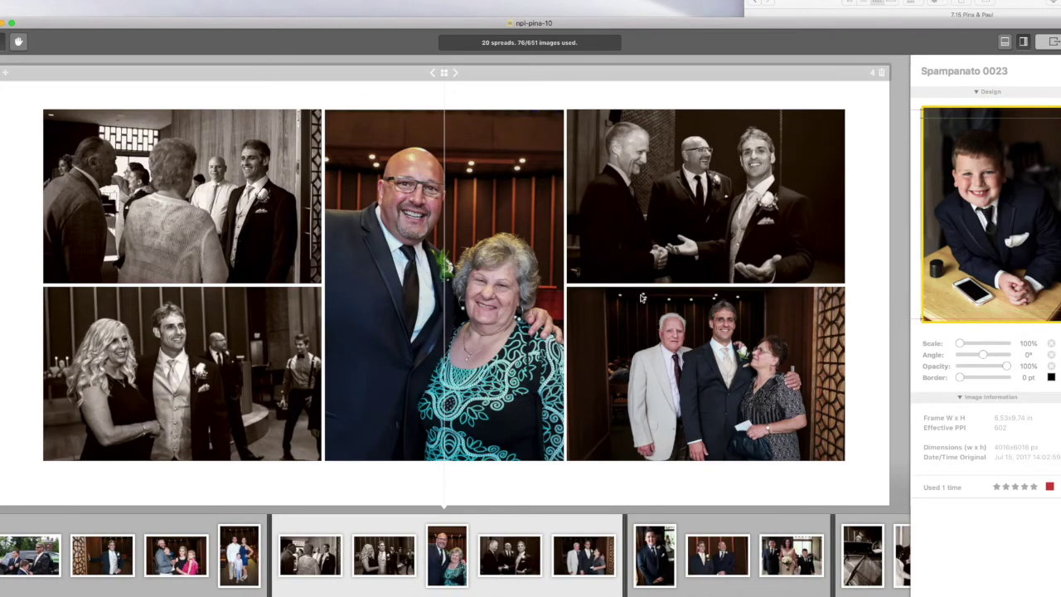
scroll(641, 298, "right", 10)
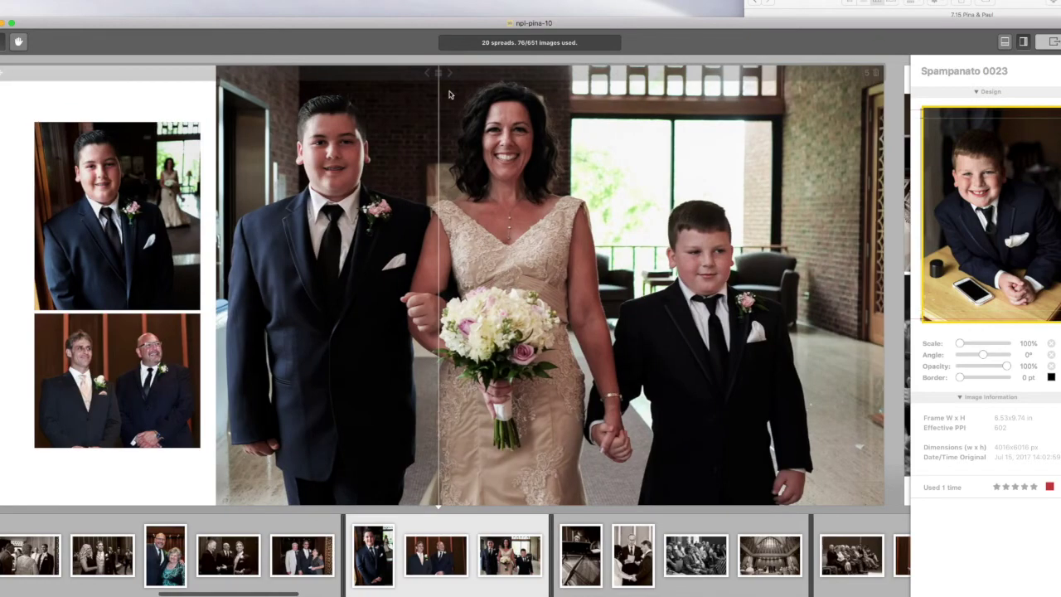
left_click(439, 73)
left_click(827, 216)
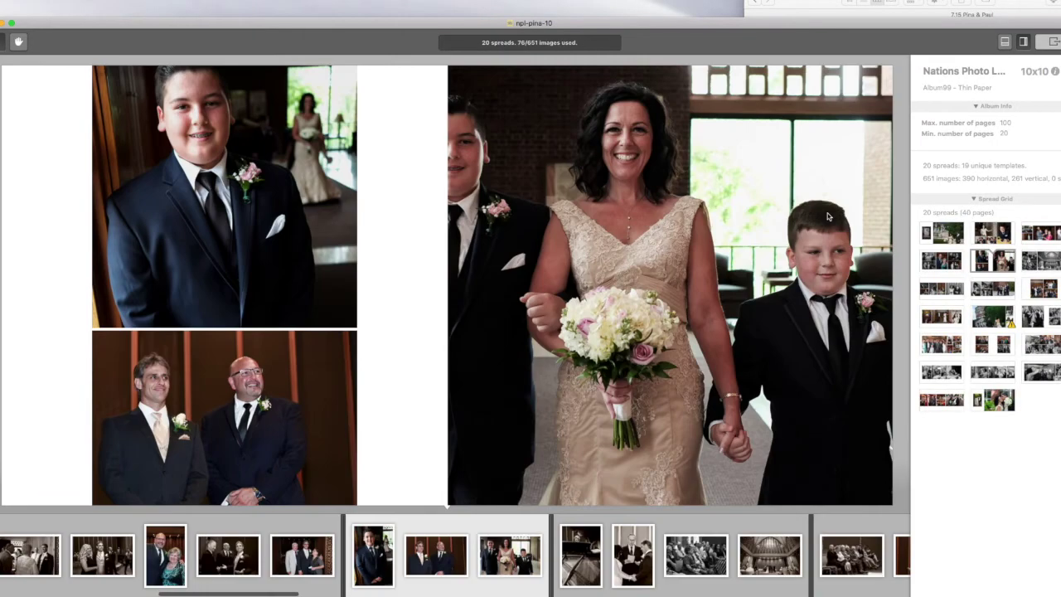
- Apply to spread 5 the template with three equal-height photos in a row across both pages
left_click(475, 73)
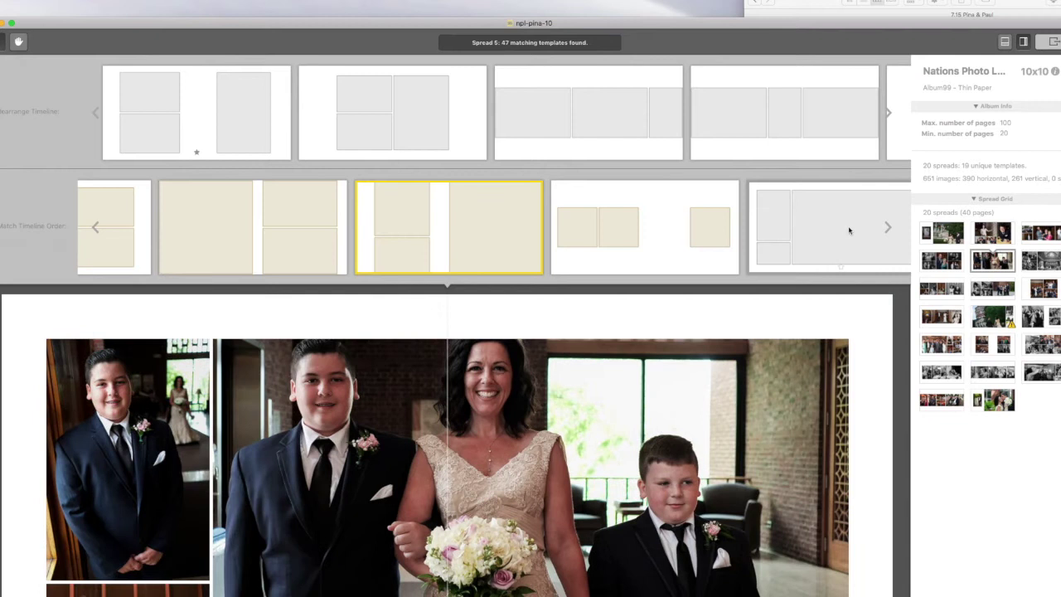
scroll(849, 230, "right", 10)
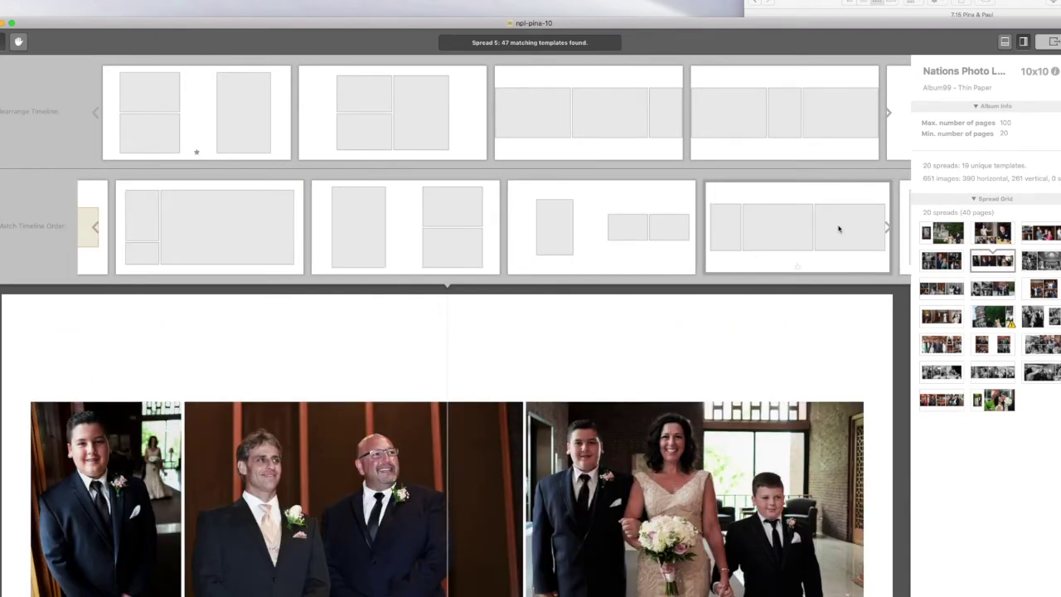
left_click(839, 229)
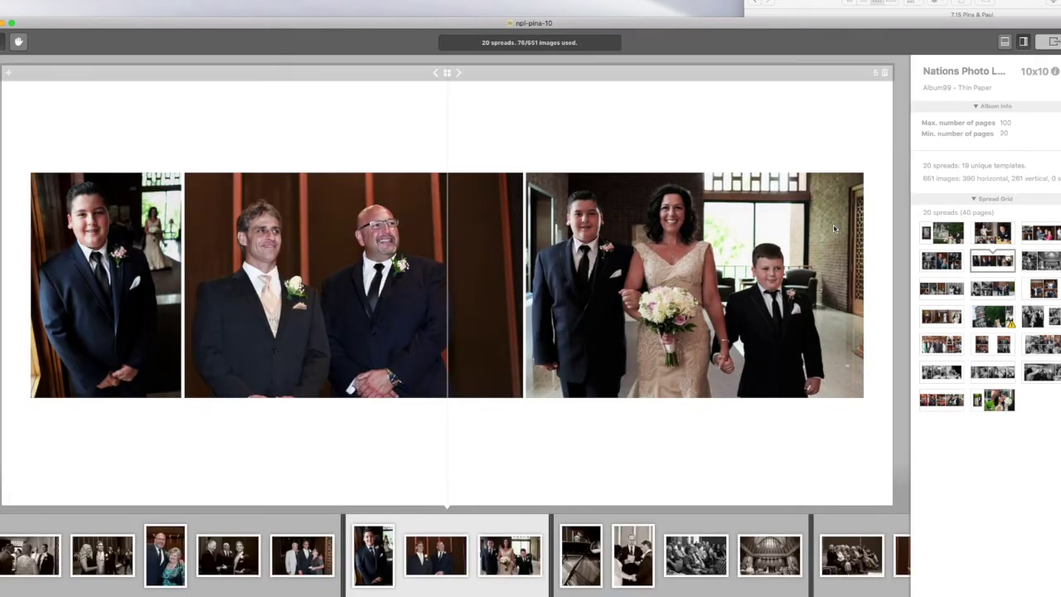
- Apply to spread 5 the template whose three-photo row runs edge to edge across both pages
left_click(446, 73)
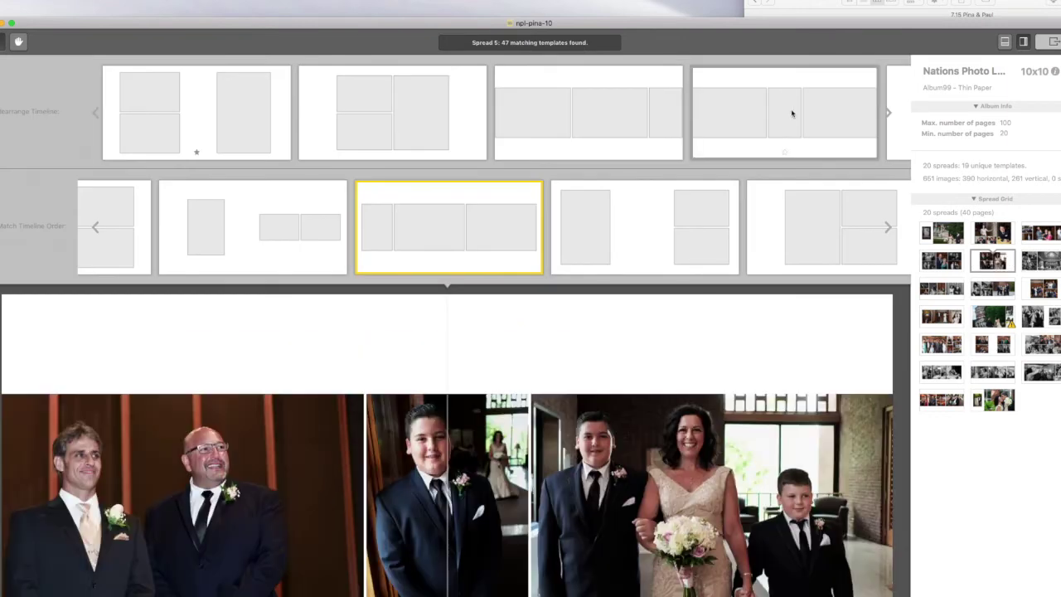
scroll(636, 150, "right", 2)
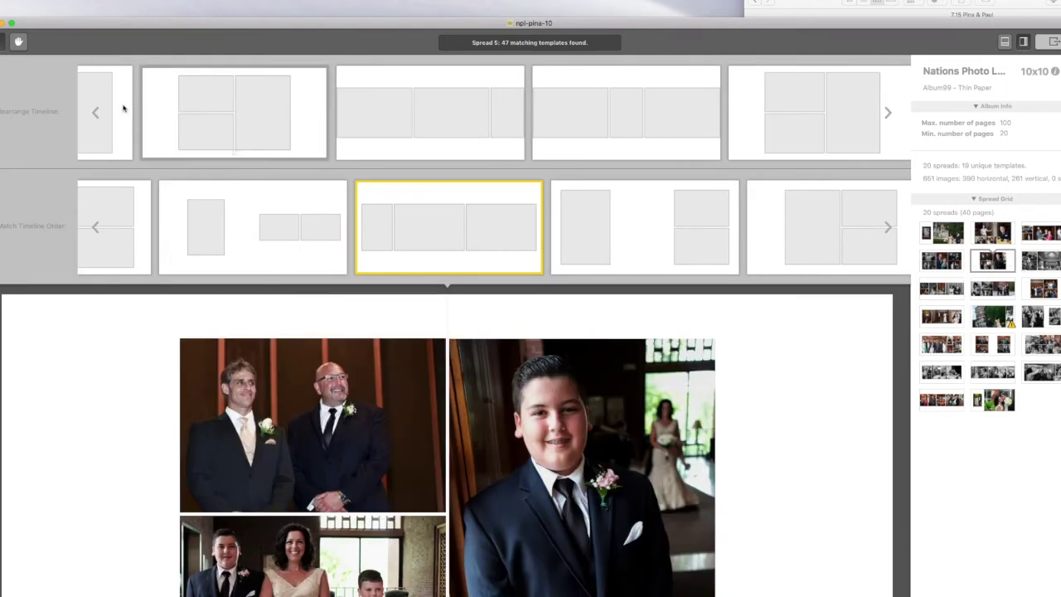
scroll(704, 138, "right", 2)
scroll(804, 218, "right", 2)
scroll(803, 218, "right", 2)
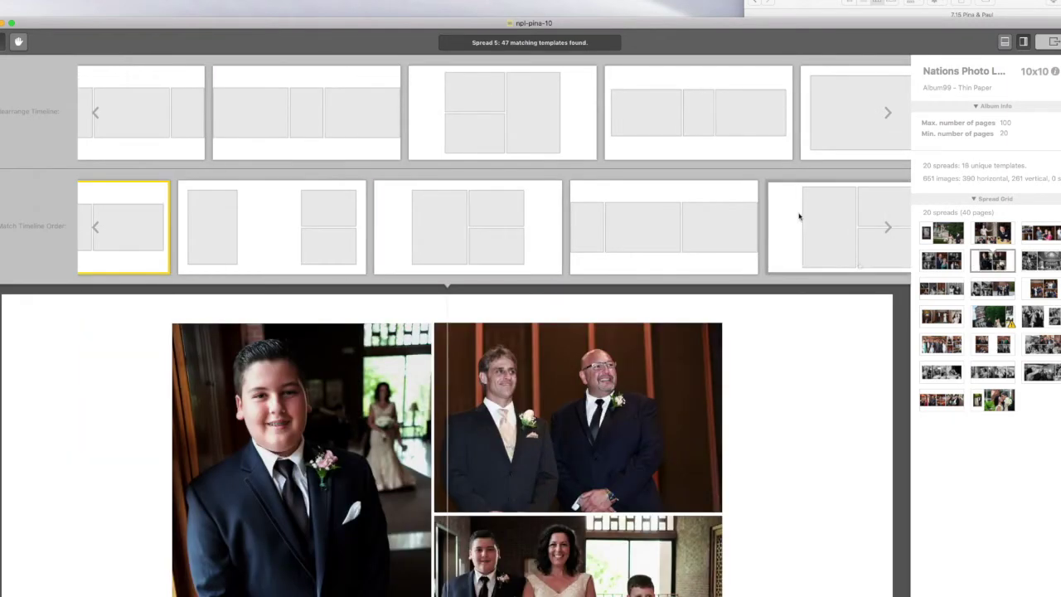
scroll(799, 237, "right", 2)
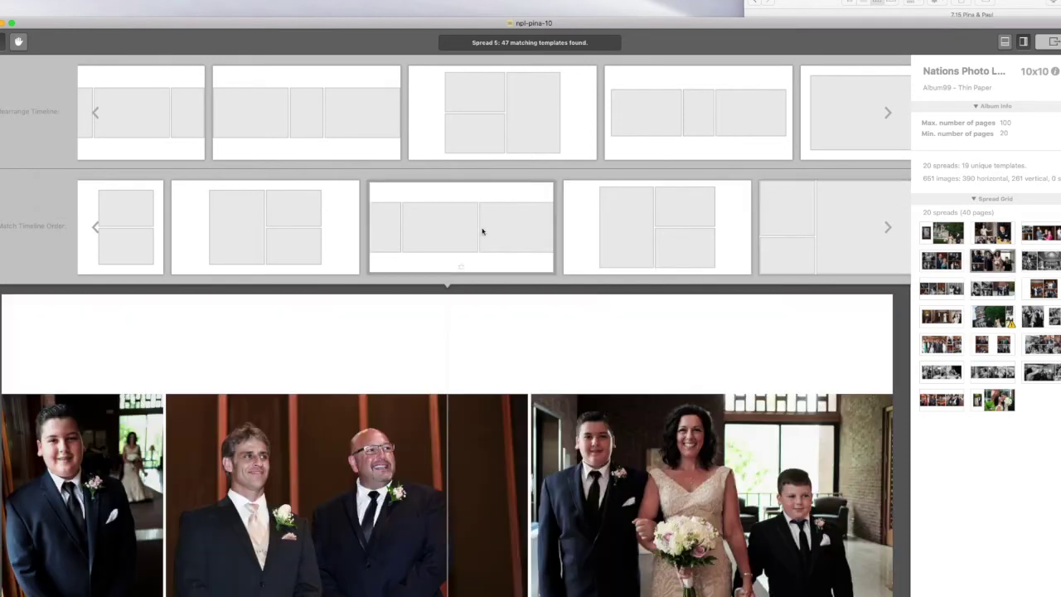
left_click(484, 232)
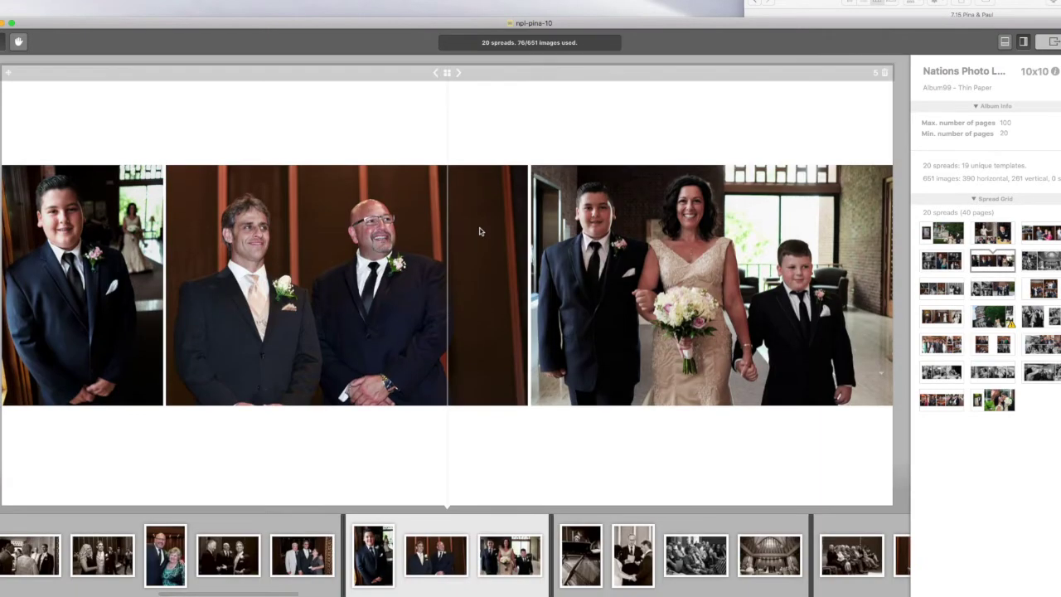
- Open the seated-guests photo from spread 6 in Adobe Photoshop and brighten its shadows slightly with Curves
scroll(513, 246, "right", 5)
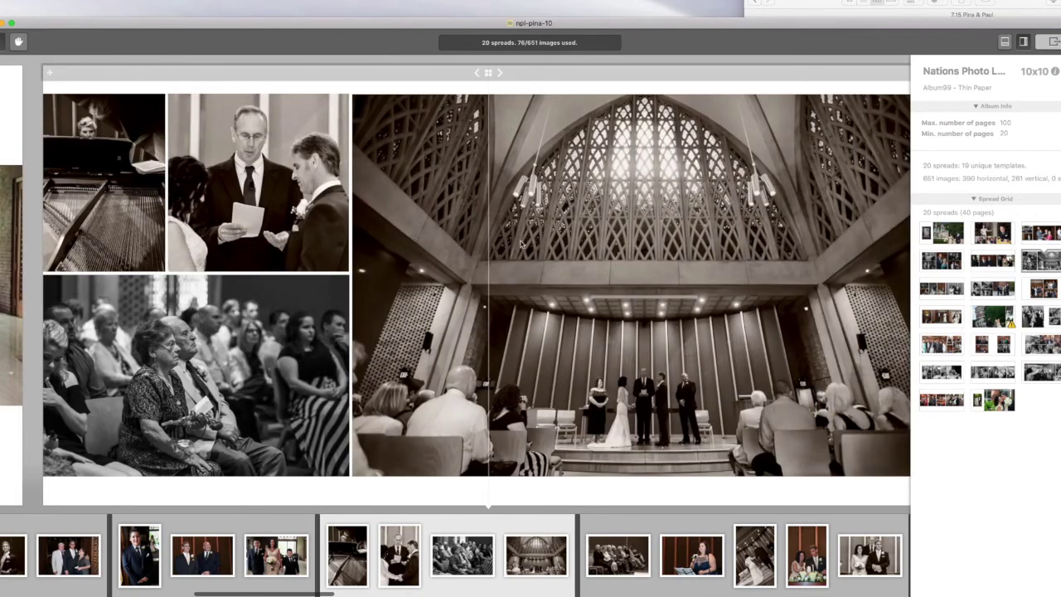
left_click(193, 400)
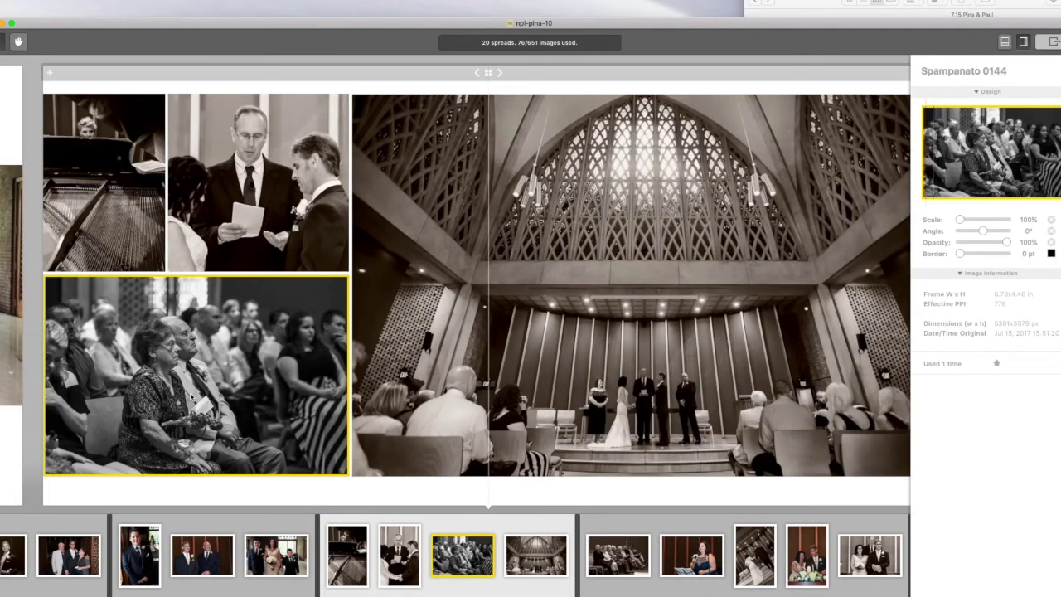
right_click(192, 340)
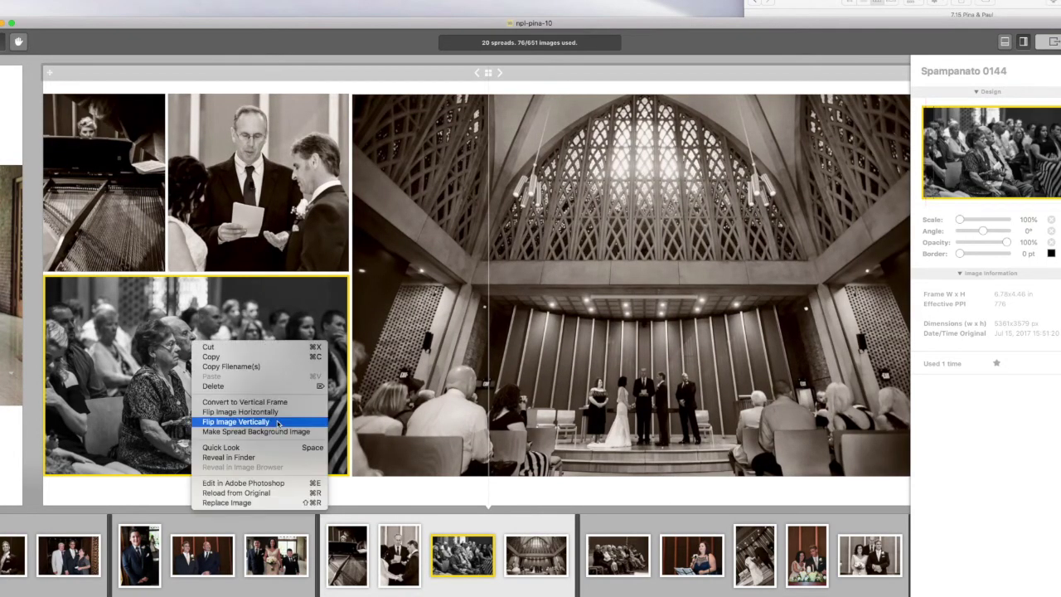
left_click(296, 484)
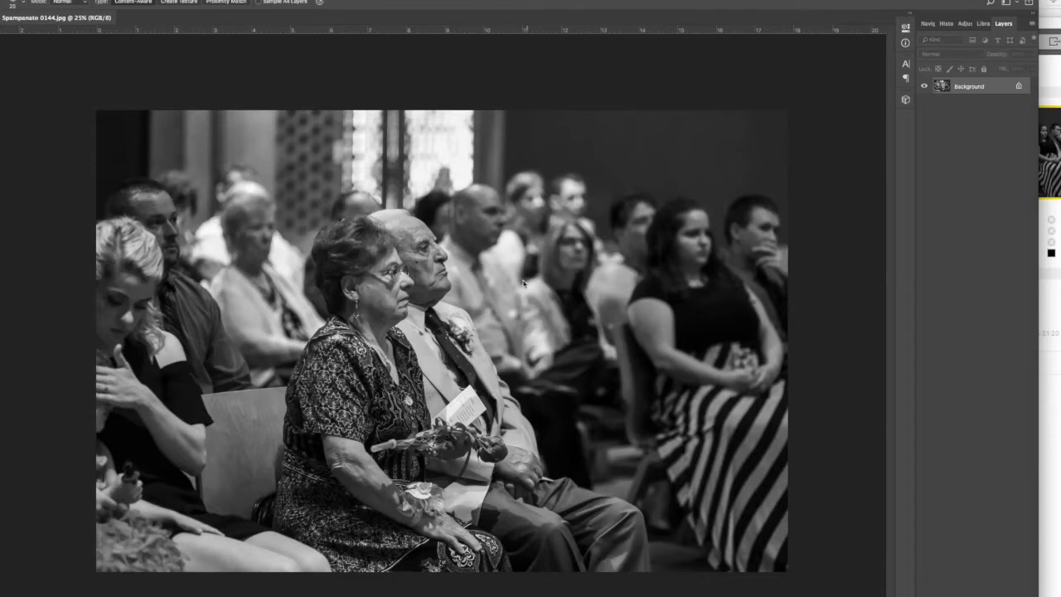
key("ctrl+m")
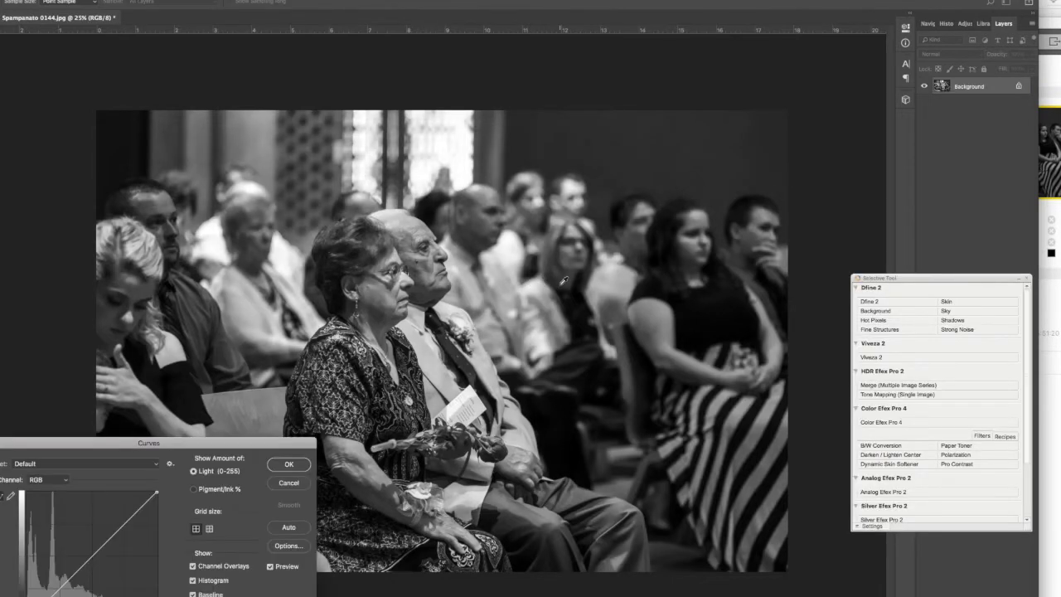
left_click(58, 584)
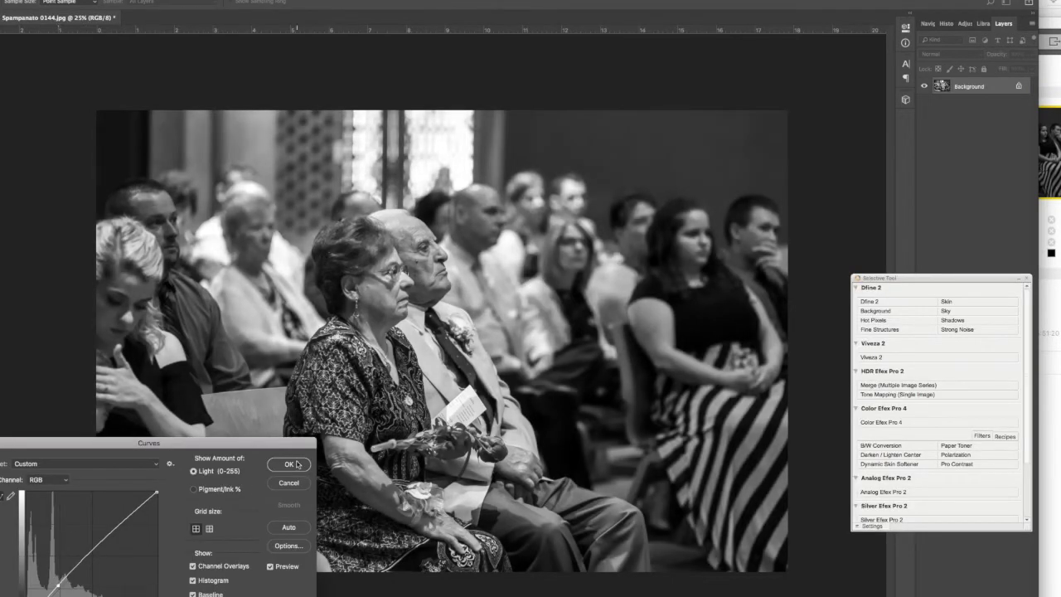
left_click(288, 463)
- Tone the seated-guests photo with the 60% recipe of Color Efex Pro 4, save it and return to the album
left_click(1005, 436)
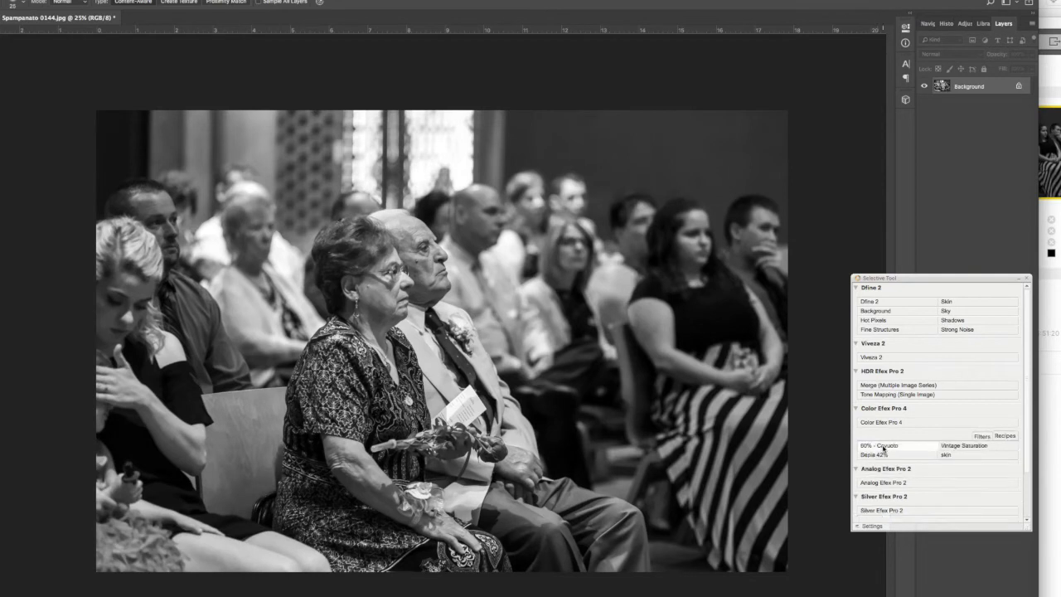
left_click(883, 445)
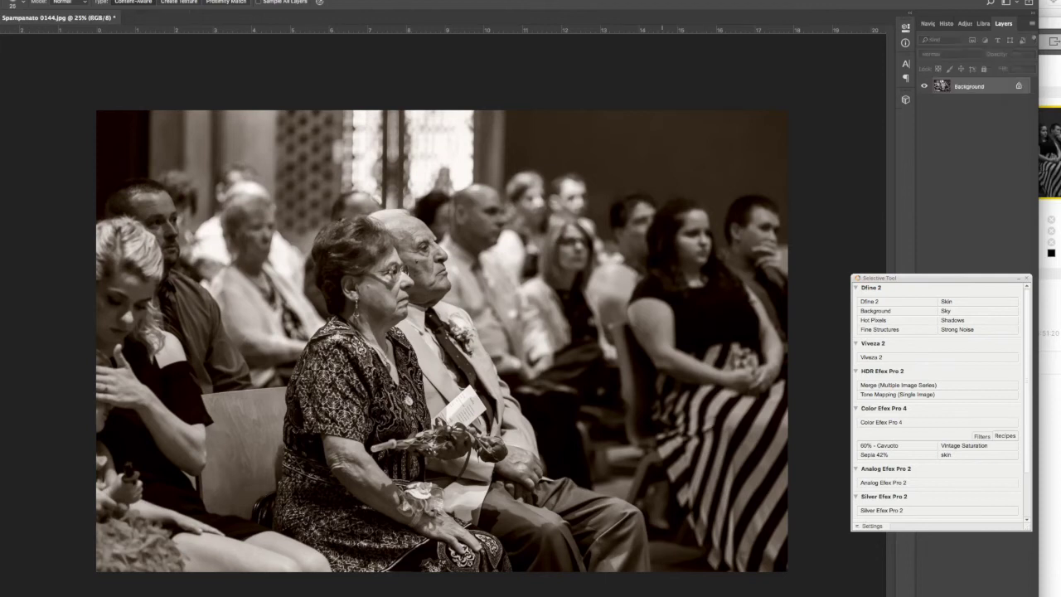
key("ctrl+s")
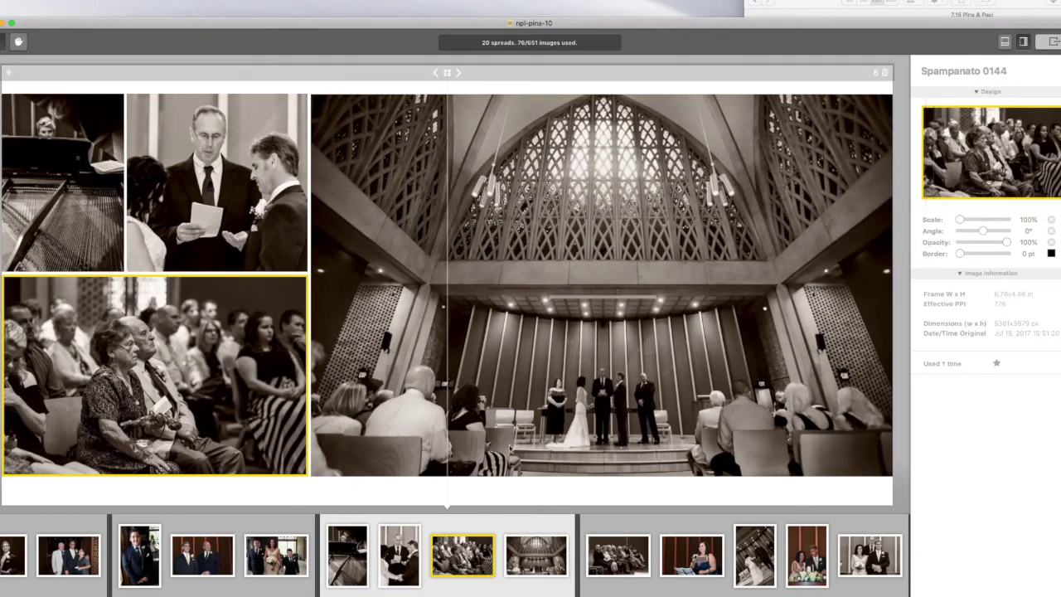
- Apply to spread 8 the template with a three-photo cluster on the left page and the family group filling the right page
scroll(527, 437, "right", 8)
scroll(527, 437, "right", 5)
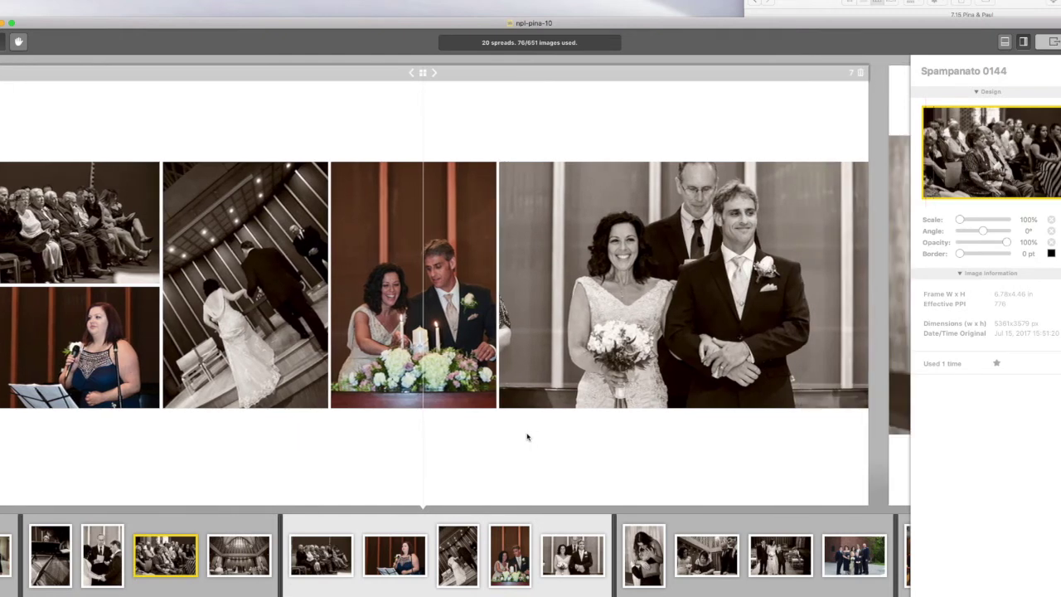
scroll(528, 437, "right", 8)
scroll(527, 437, "right", 8)
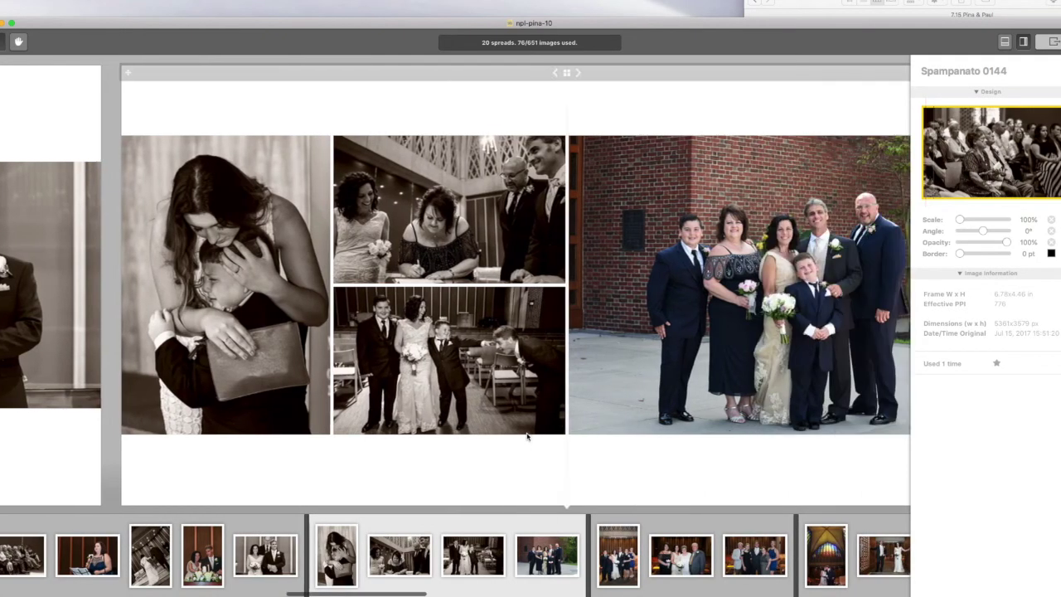
left_click(413, 75)
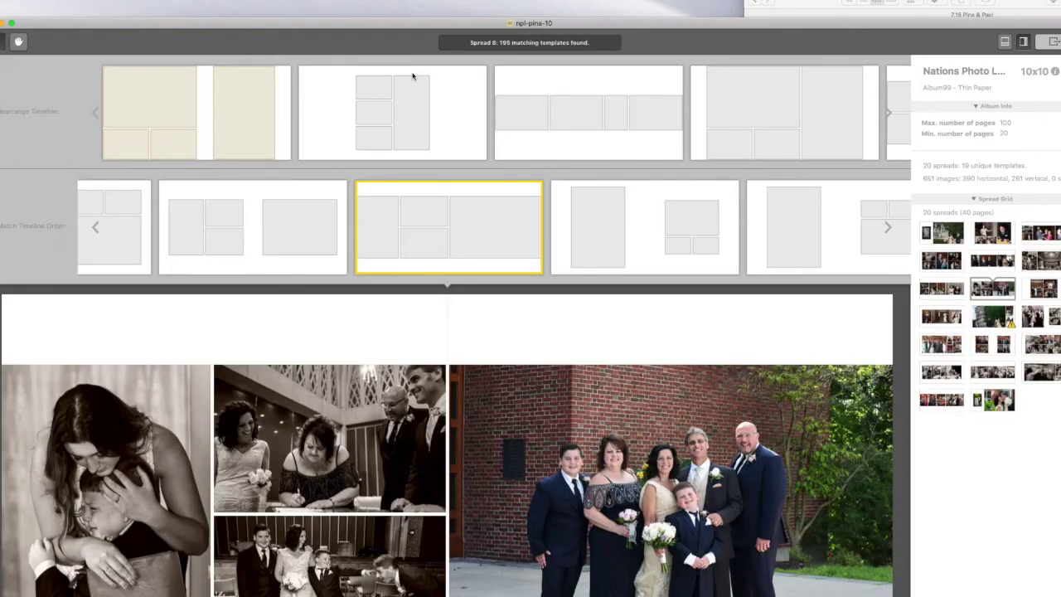
left_click(889, 229)
left_click(889, 229)
left_click(889, 229)
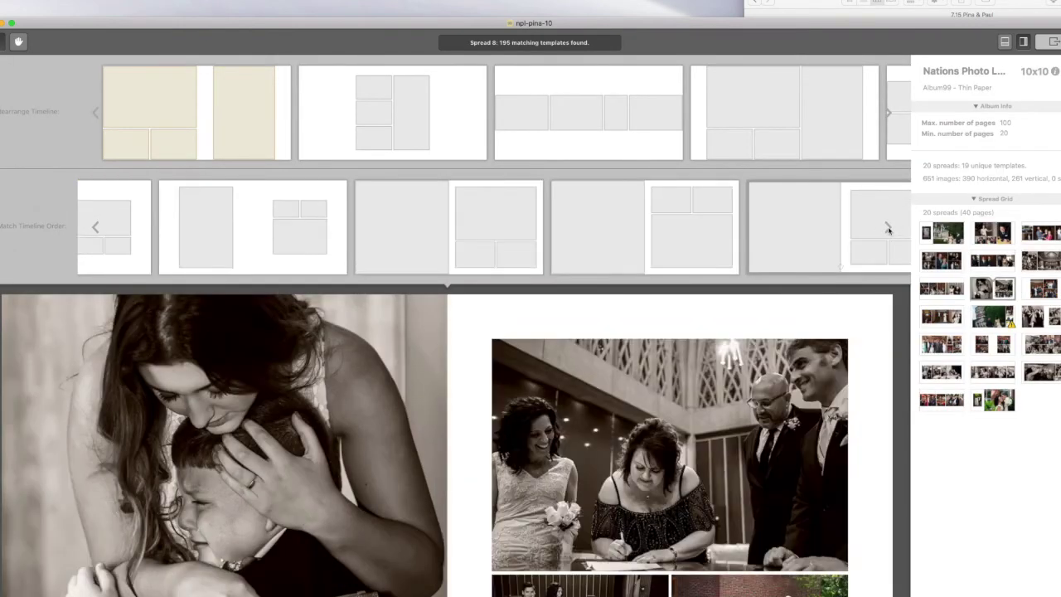
left_click(888, 228)
left_click(888, 226)
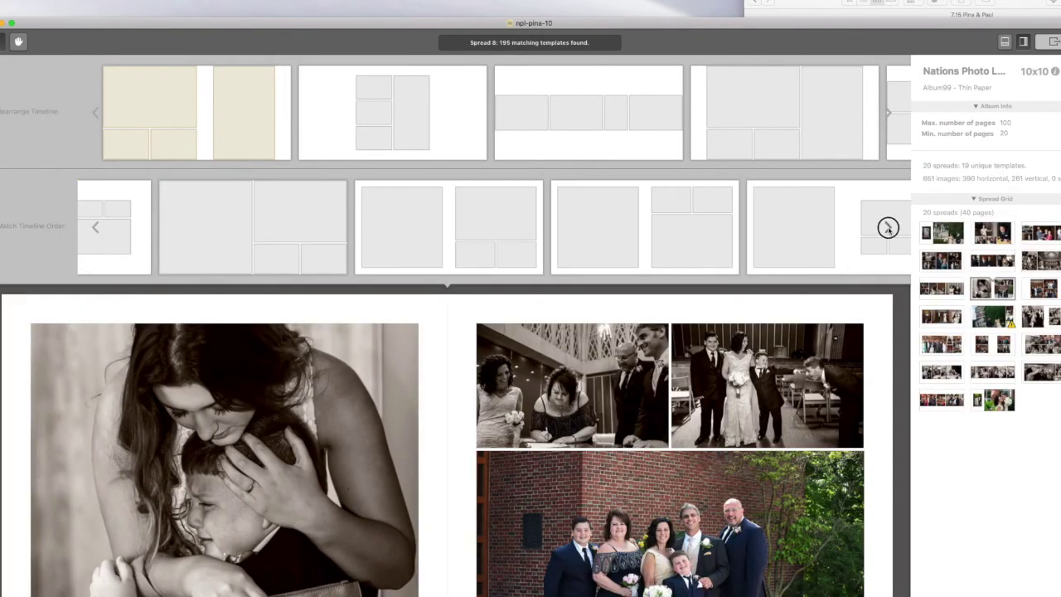
left_click(888, 226)
left_click(888, 226)
left_click(888, 227)
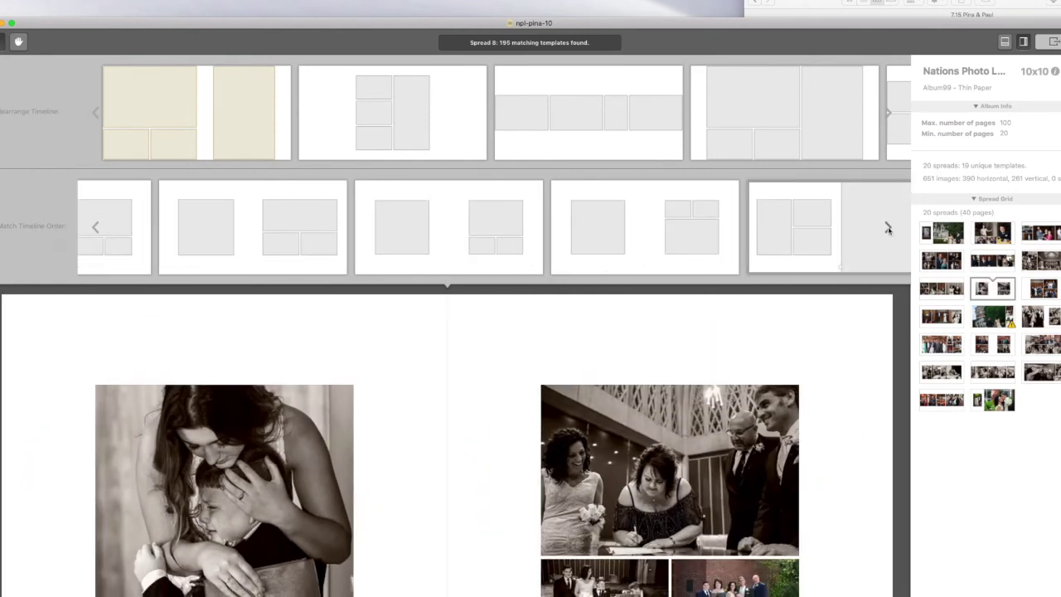
left_click(888, 227)
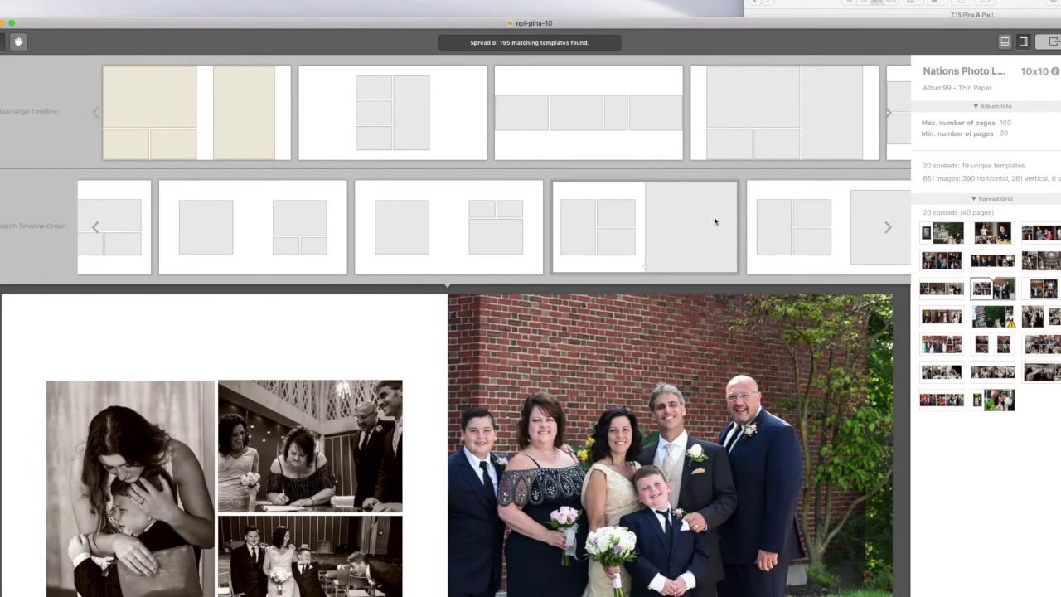
left_click(715, 222)
- Shift the family group photo on spread 8 to the right inside its full-page frame
left_click(711, 242)
left_click(714, 241)
left_click_drag(971, 205, 988, 202)
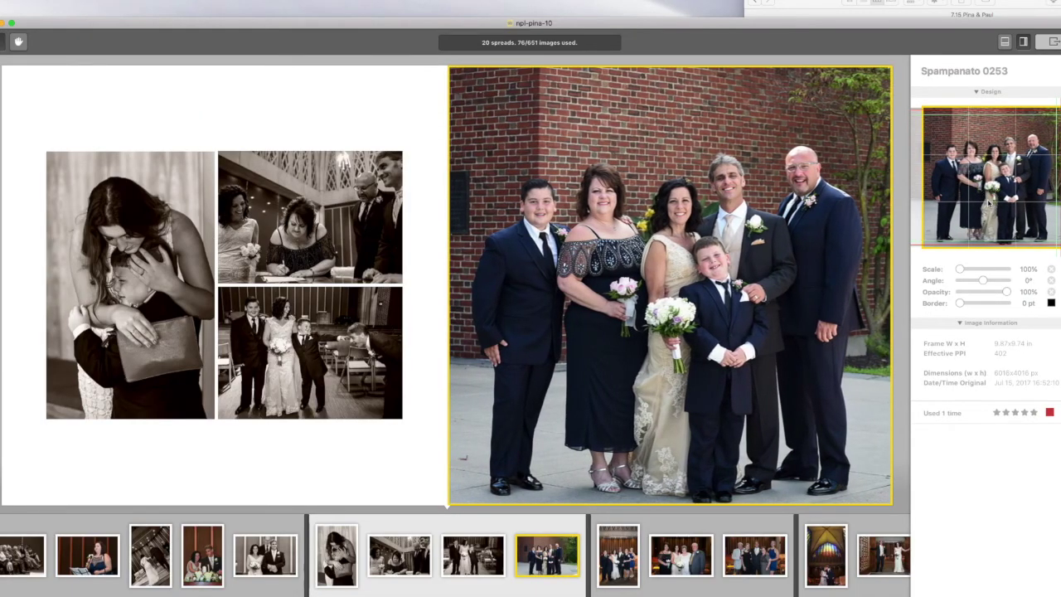
- Shift the hugging photo and the photo of the bride with the boys slightly to the left inside their frames
left_click(369, 238)
left_click(123, 292)
left_click_drag(993, 207, 1008, 179)
left_click(344, 323)
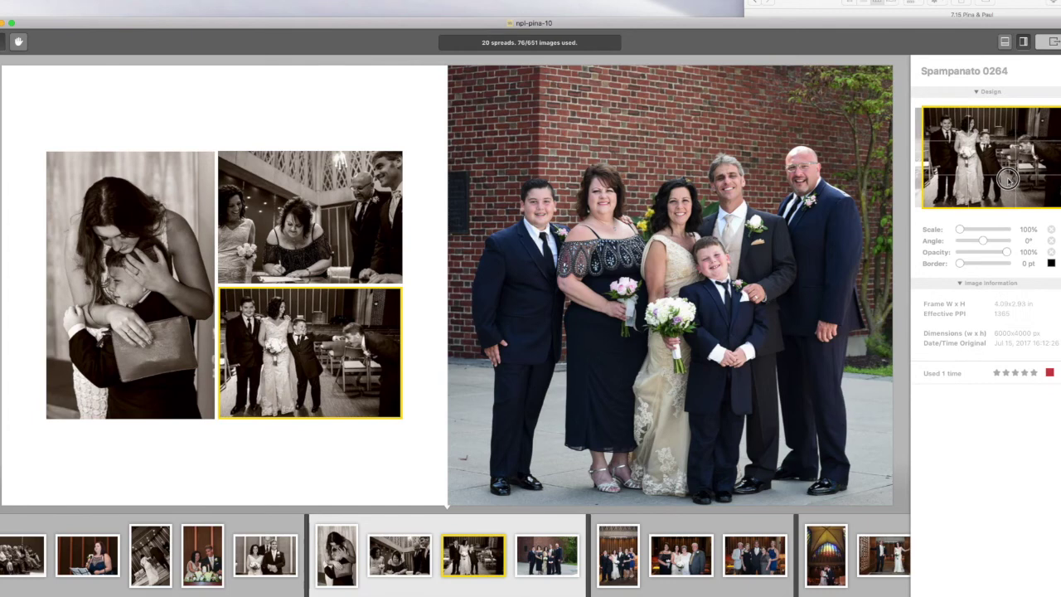
- Apply to spread 9 the template with two stacked family photos on the left page and the tall group portrait on the right
scroll(751, 268, "right", 8)
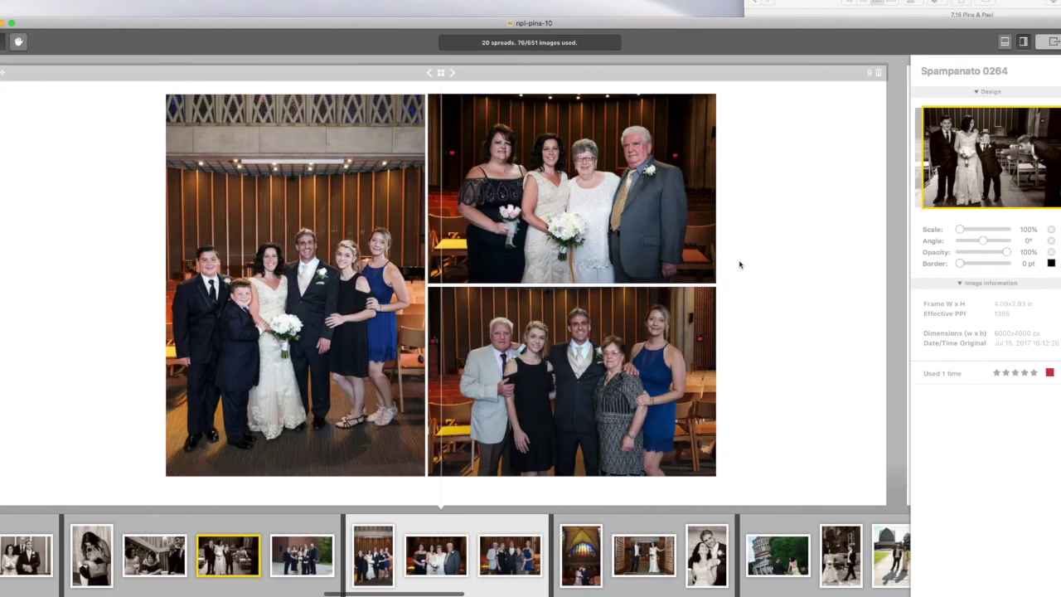
left_click(440, 74)
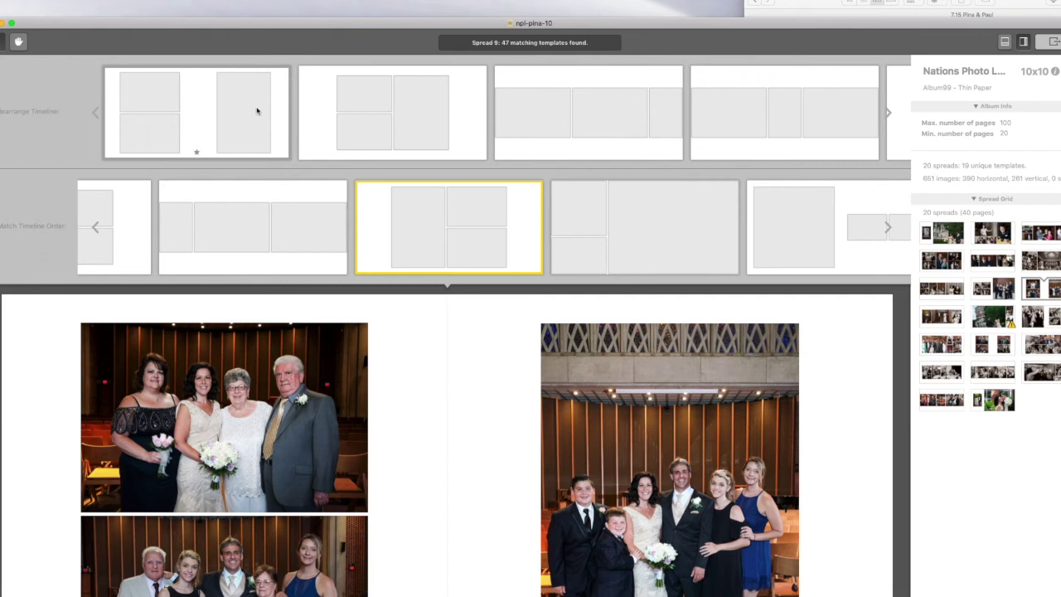
left_click(257, 110)
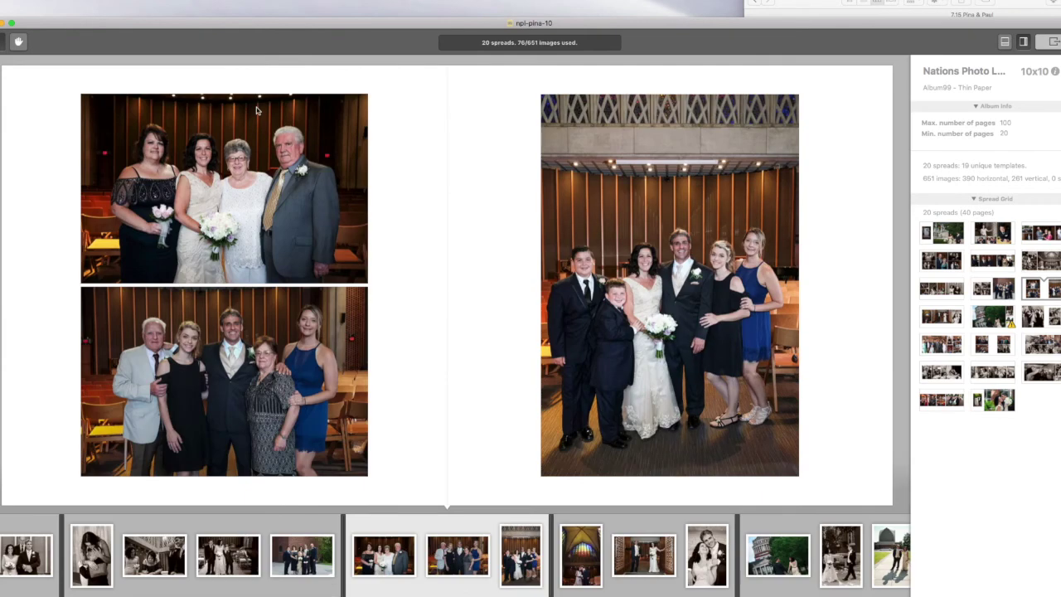
- Open the lower family photo from spread 9 in Adobe Photoshop and brighten it with Curves
right_click(195, 418)
left_click(280, 562)
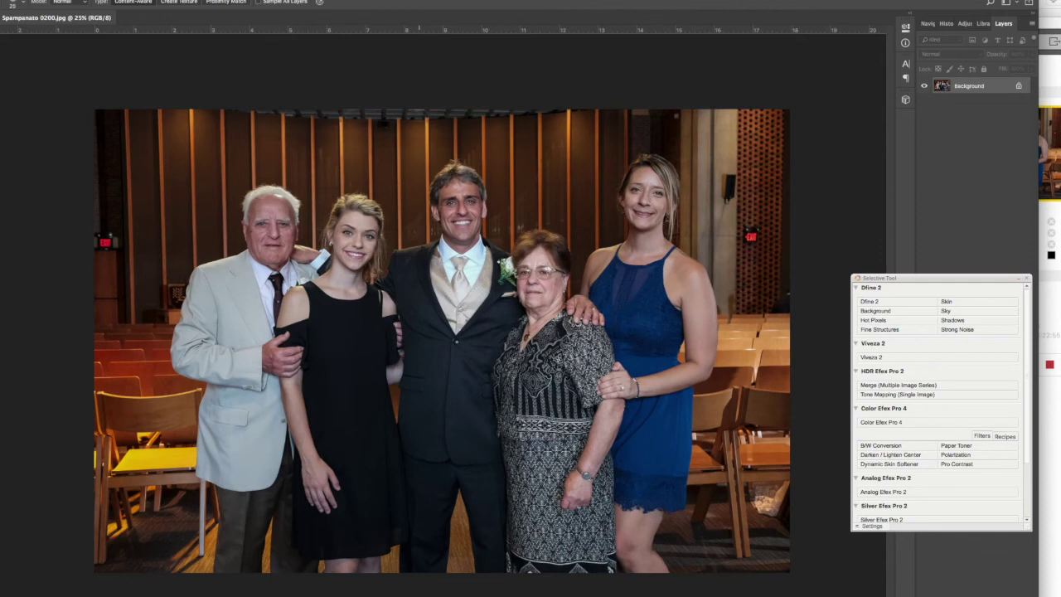
key("ctrl+m")
left_click_drag(61, 590, 56, 582)
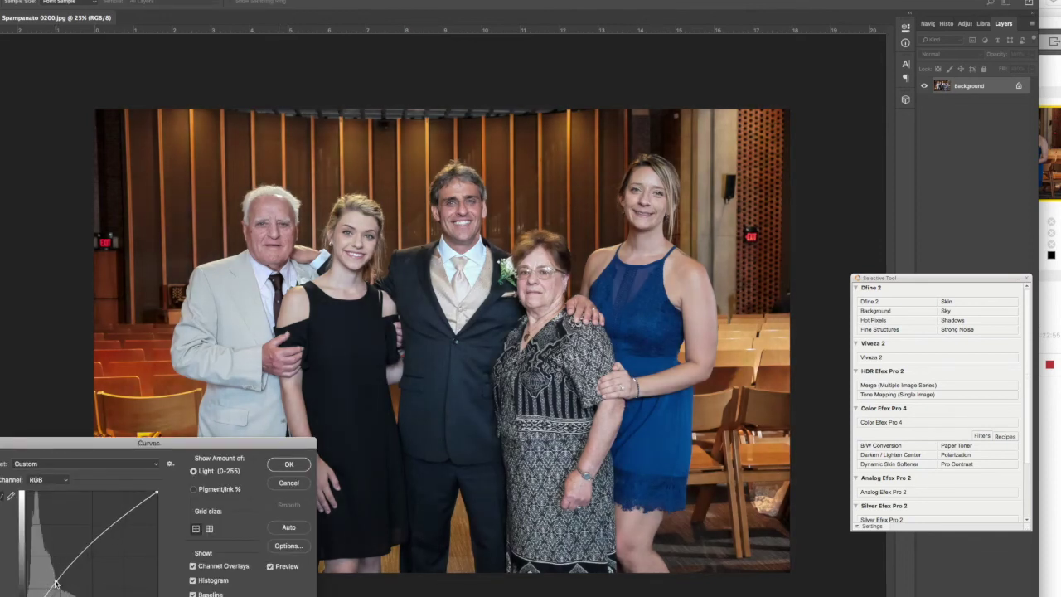
left_click(287, 465)
- Retouch away the red exit signs and readjust the tones with Curves, then save the photo and return to the album
left_click_drag(756, 237, 751, 238)
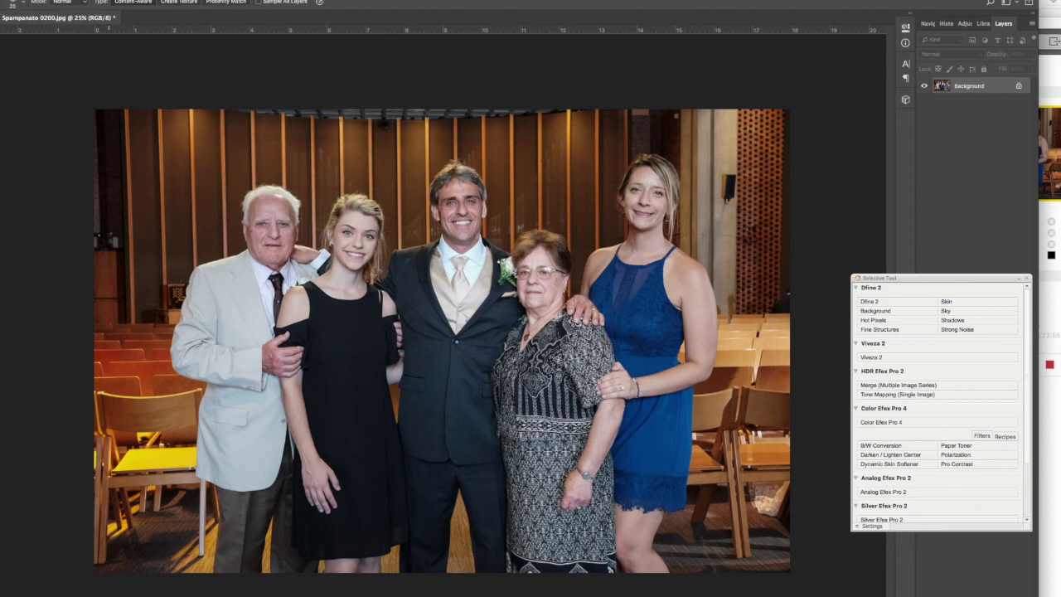
key("super+m")
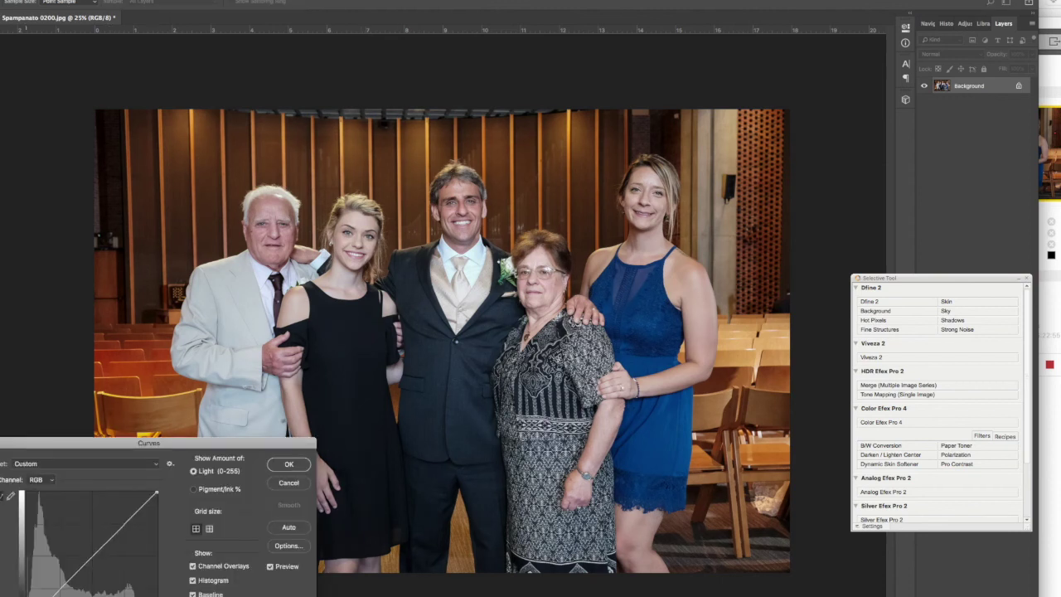
left_click(290, 465)
key("super+s")
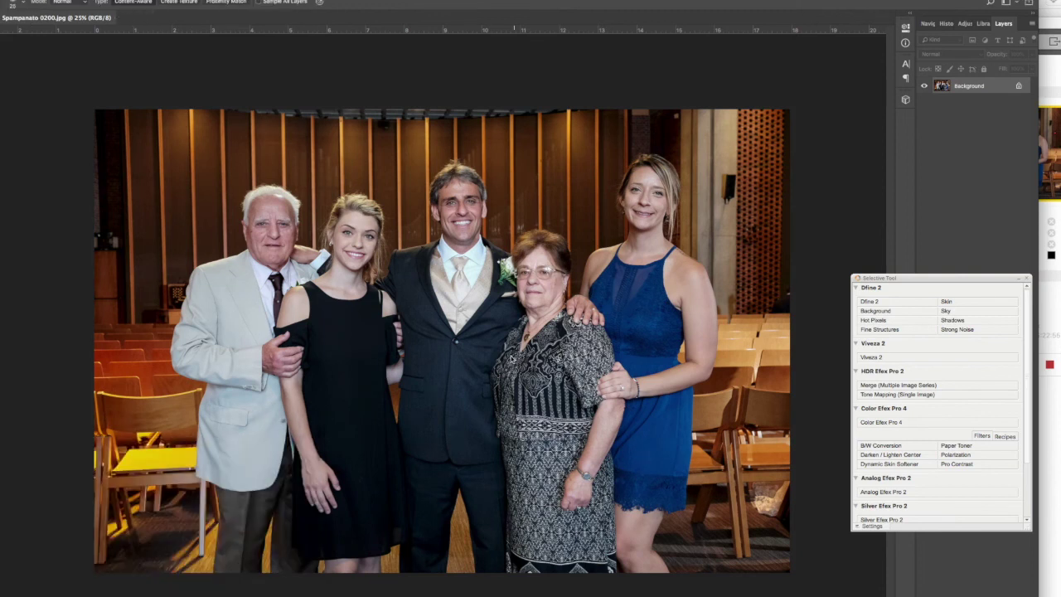
key("super+Tab")
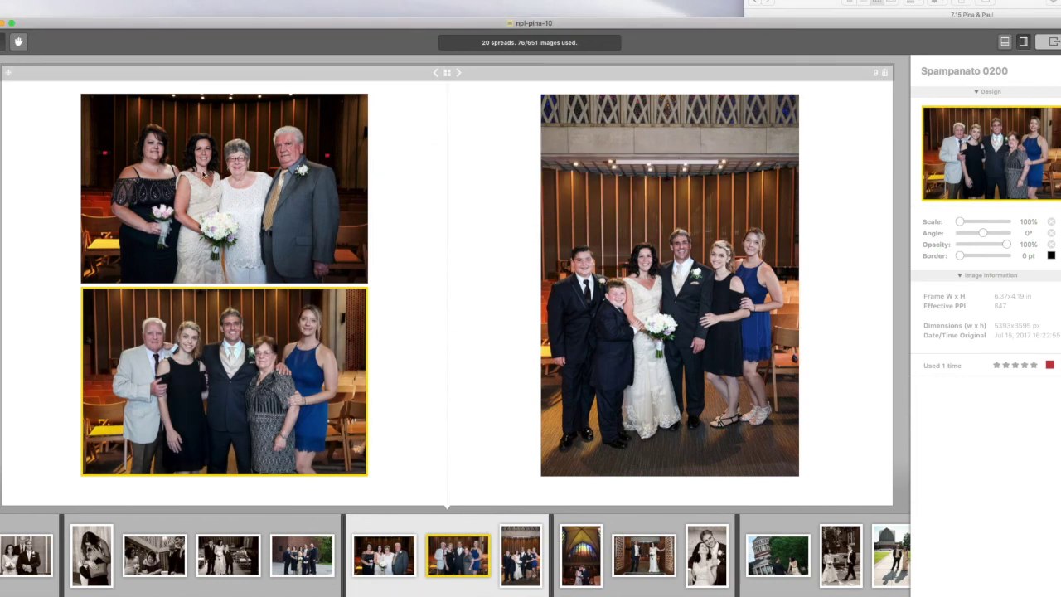
- Open the upper family photo on spread 9's left page in Adobe Photoshop for editing
left_click(202, 171)
right_click(203, 171)
left_click(276, 326)
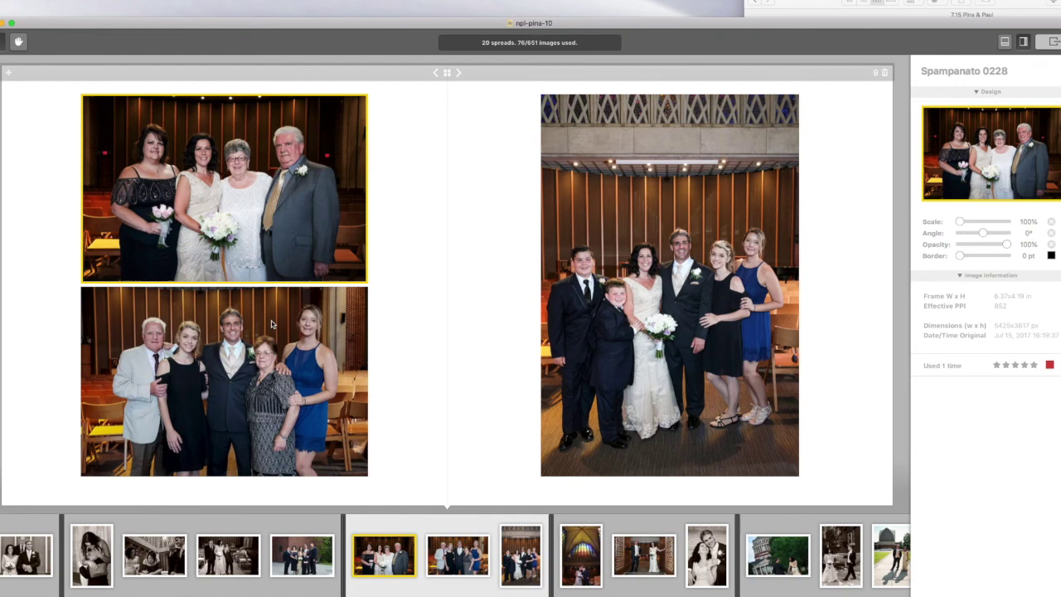